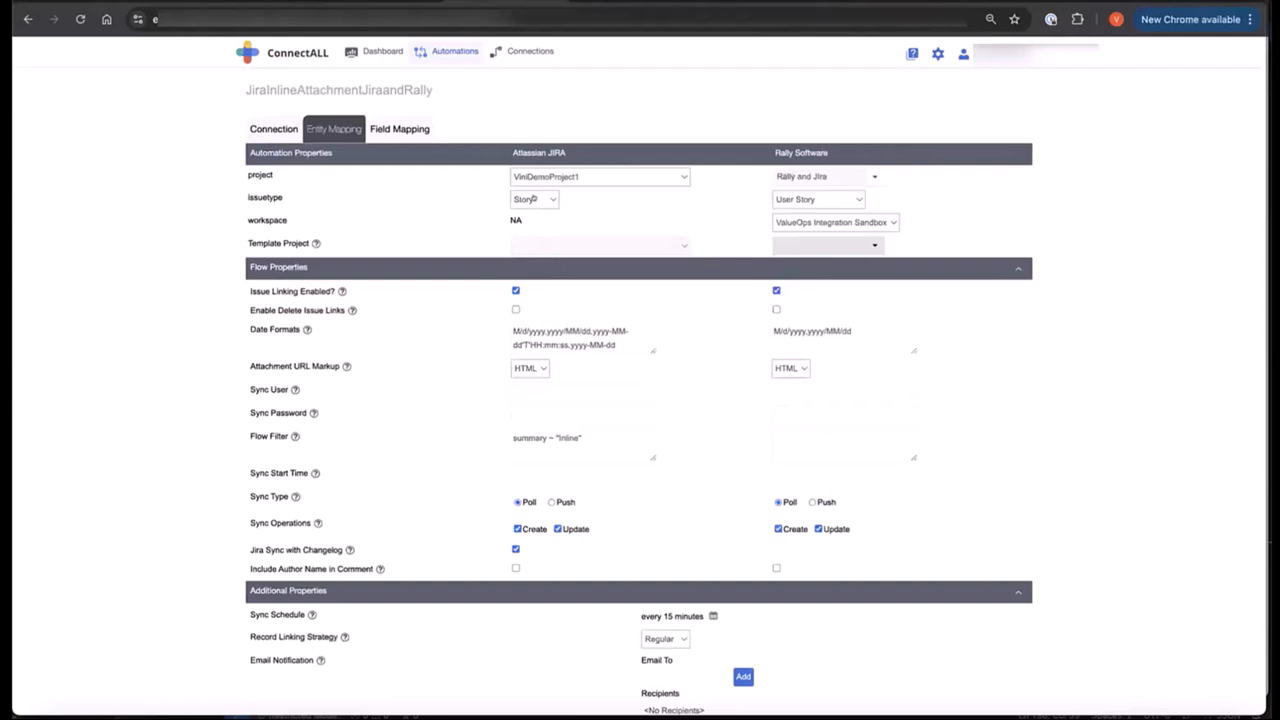
Examine the Jira flow filter in the entity mapping and the field mappings of the JiraInlineAttachmentJiraandRally automation
double_click(568, 438)
left_click(380, 128)
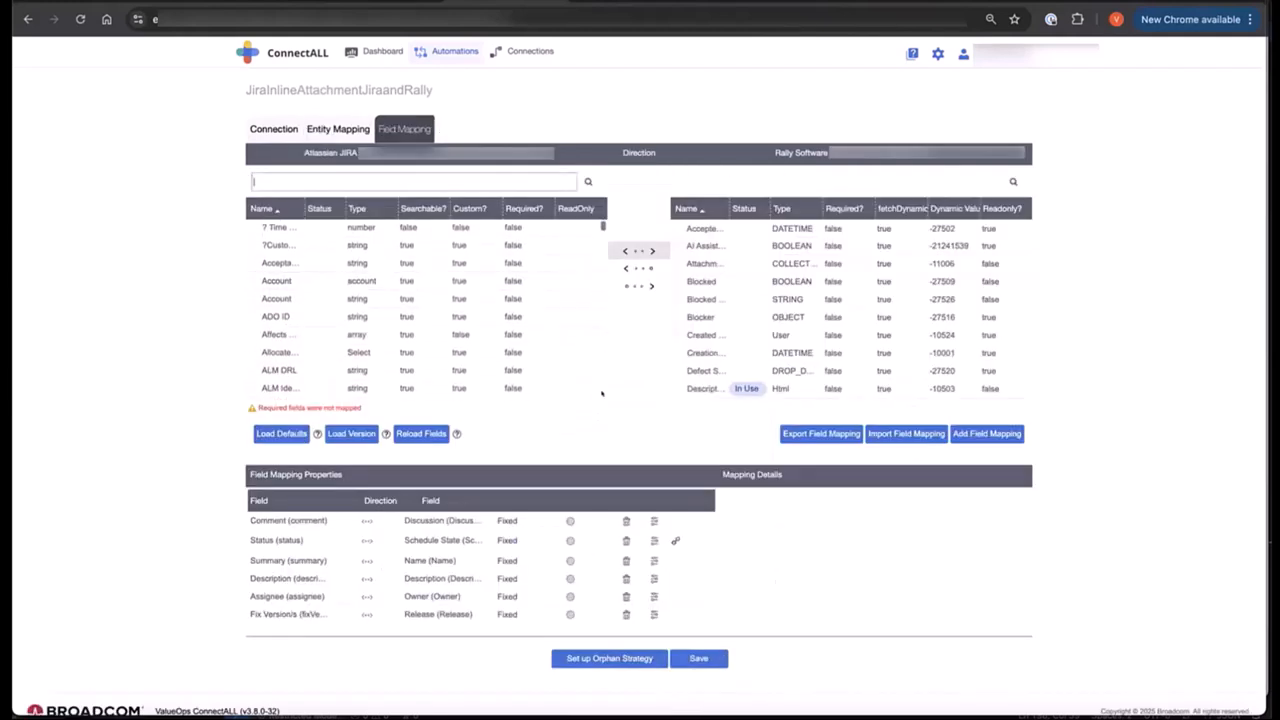
scroll(716, 475, "down", 1)
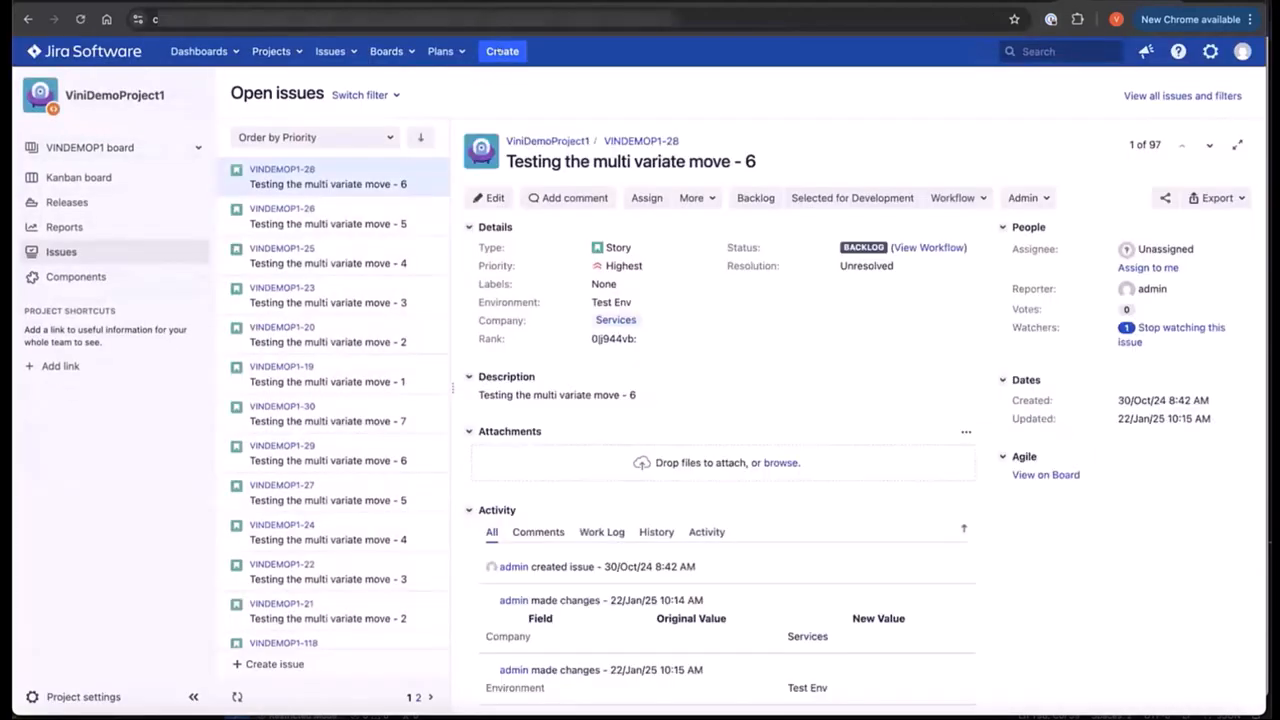
Switch to Jira and start a new Story in ViniDemoProject1 with the summary "Inline Attachment demo to Support"
left_click(504, 50)
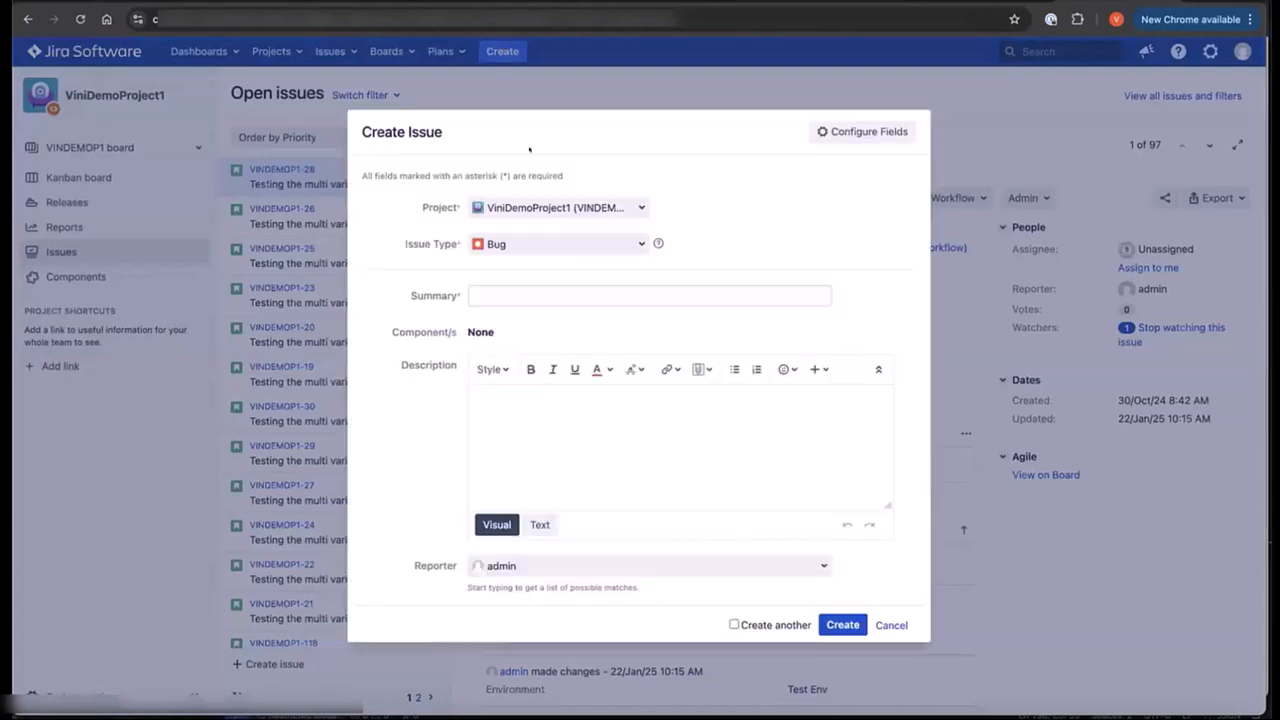
left_click(629, 244)
left_click(495, 290)
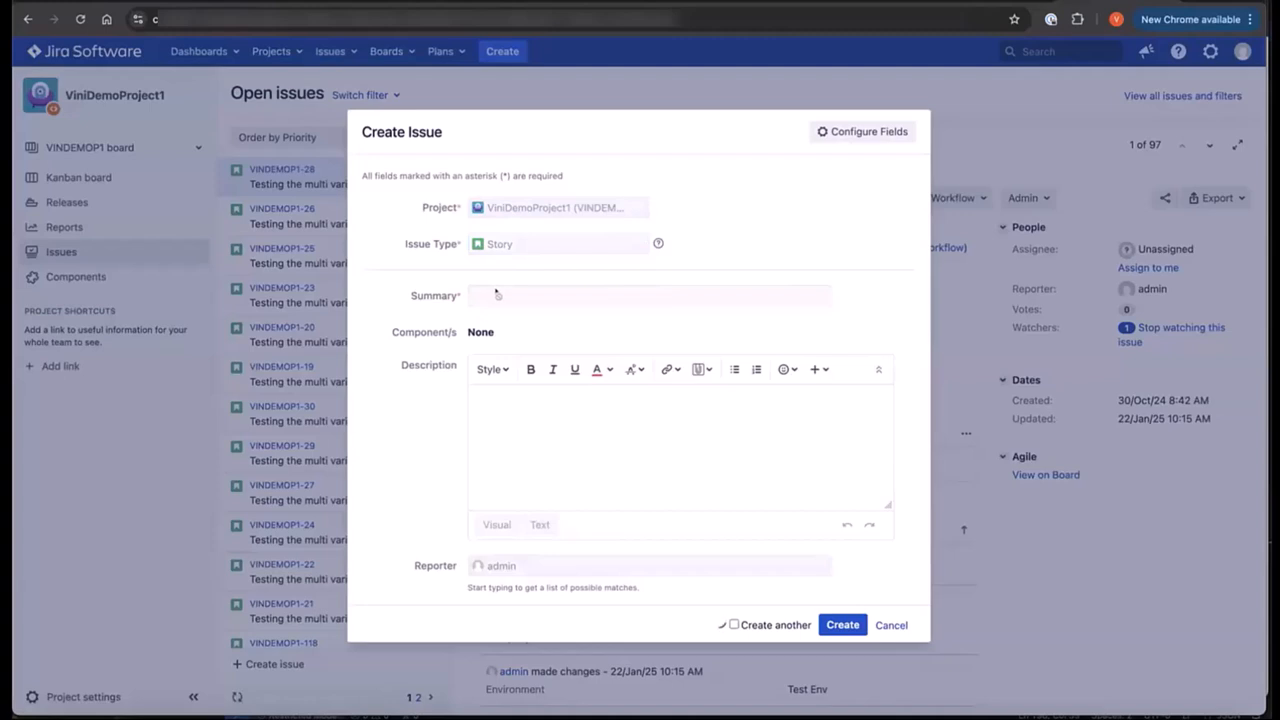
type("Inlin")
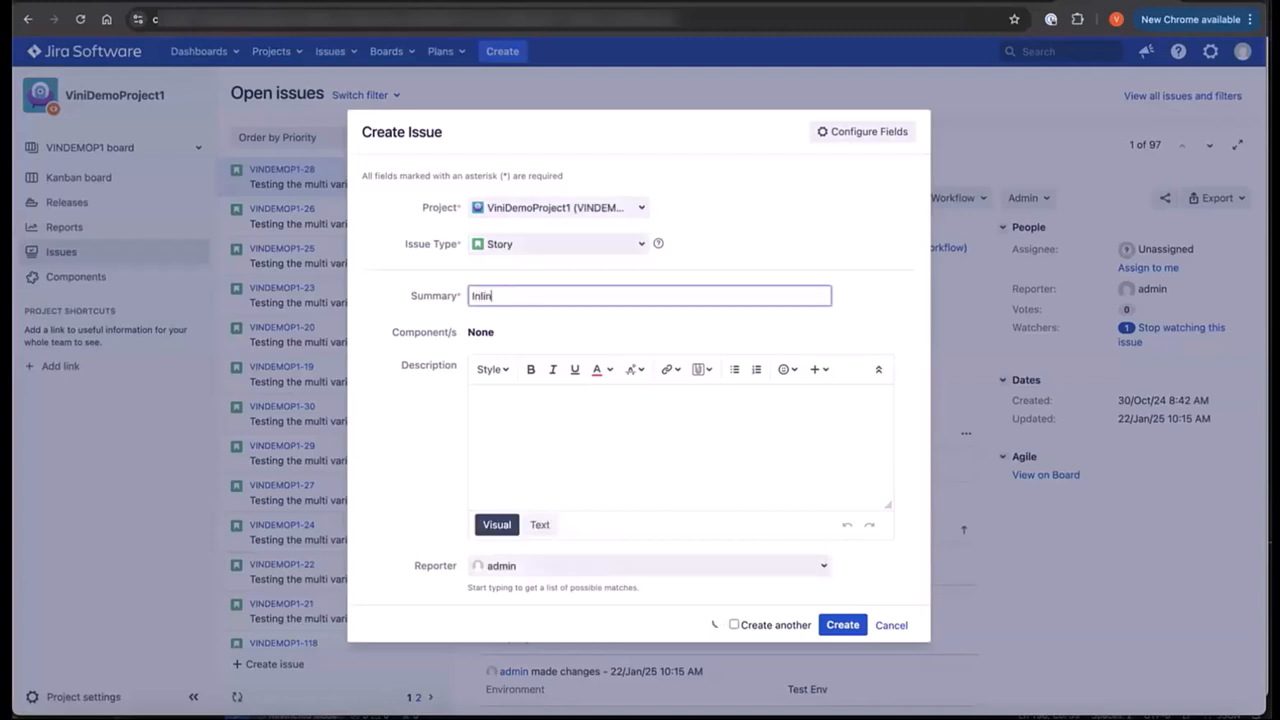
type("e Attachment demo to Support")
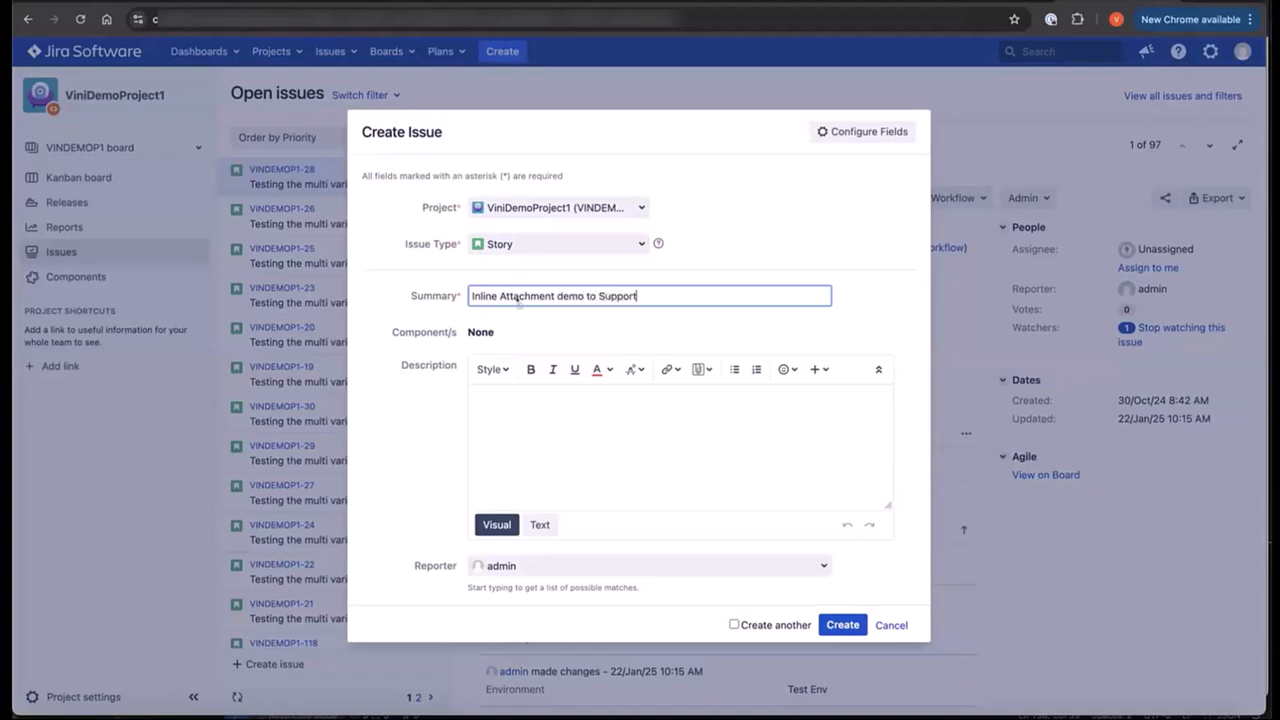
Copy the summary text into the description and add a "Step1:" line below it
left_click_drag(646, 294, 472, 300)
key("ctrl+c")
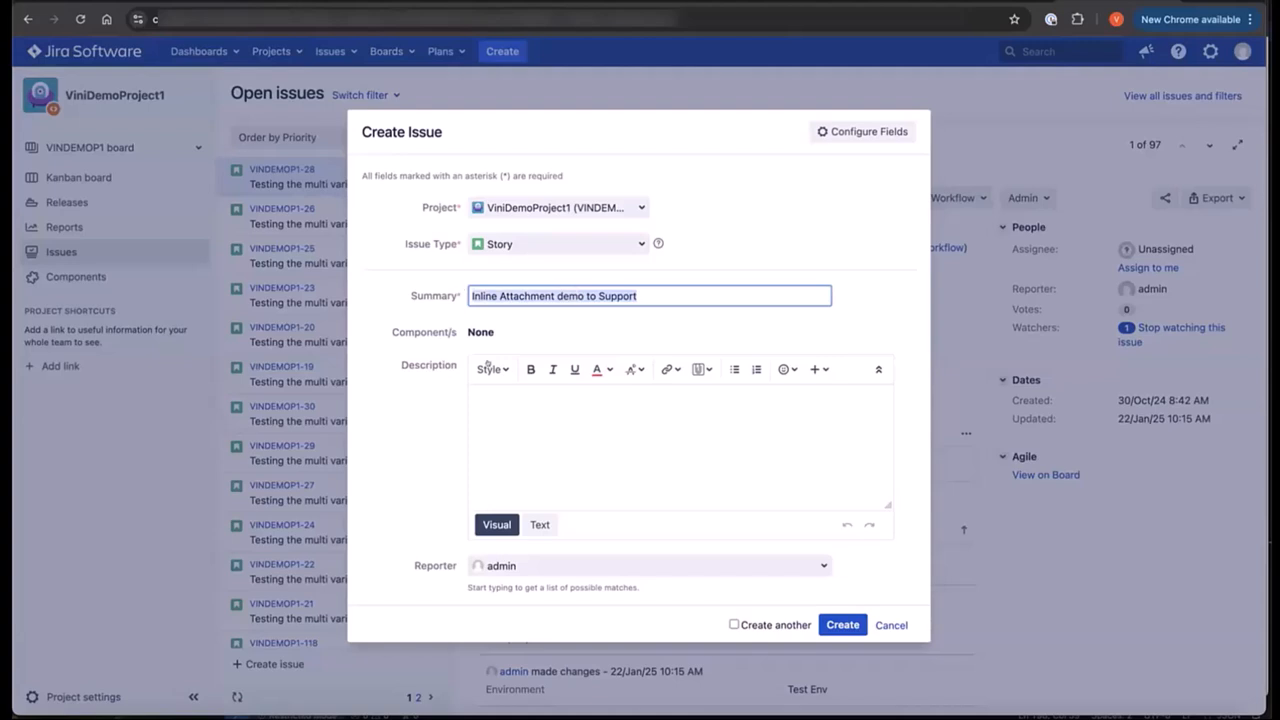
left_click(492, 396)
key("ctrl+v")
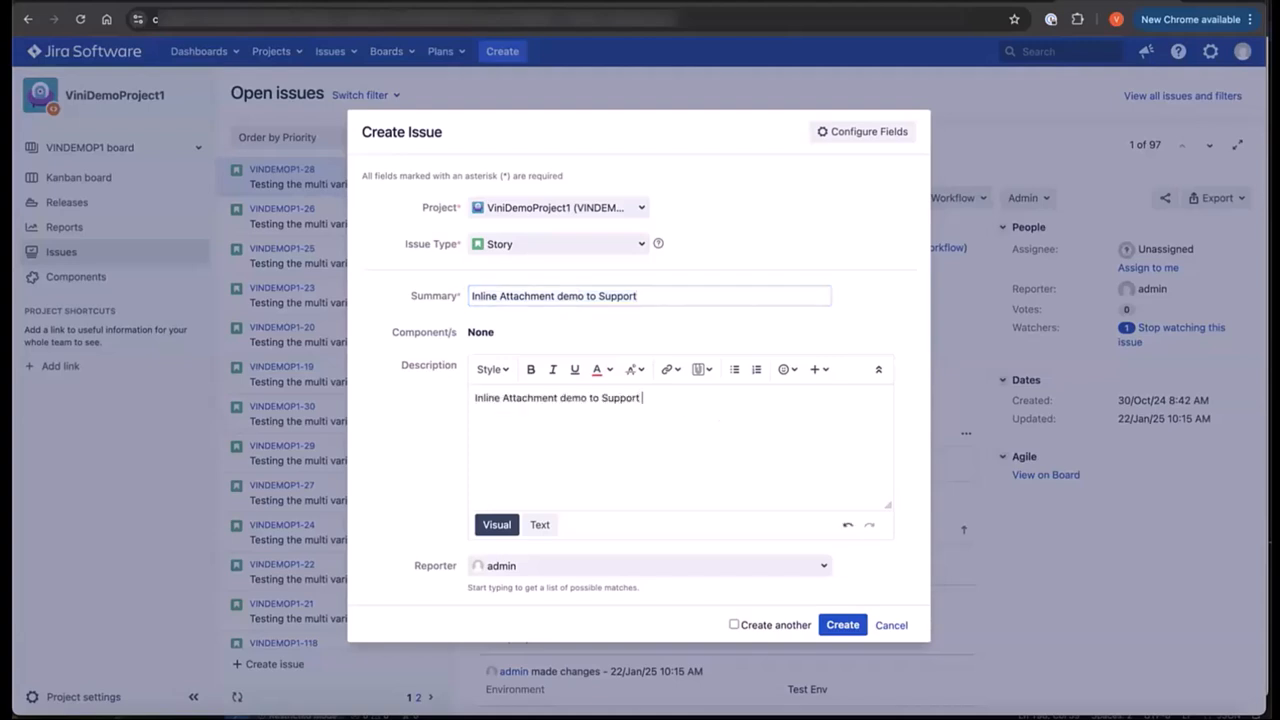
type("-")
type("Step1:")
key("Return")
Insert images1.jpeg as an inline attachment under the "Step1:" line of the description
left_click(703, 369)
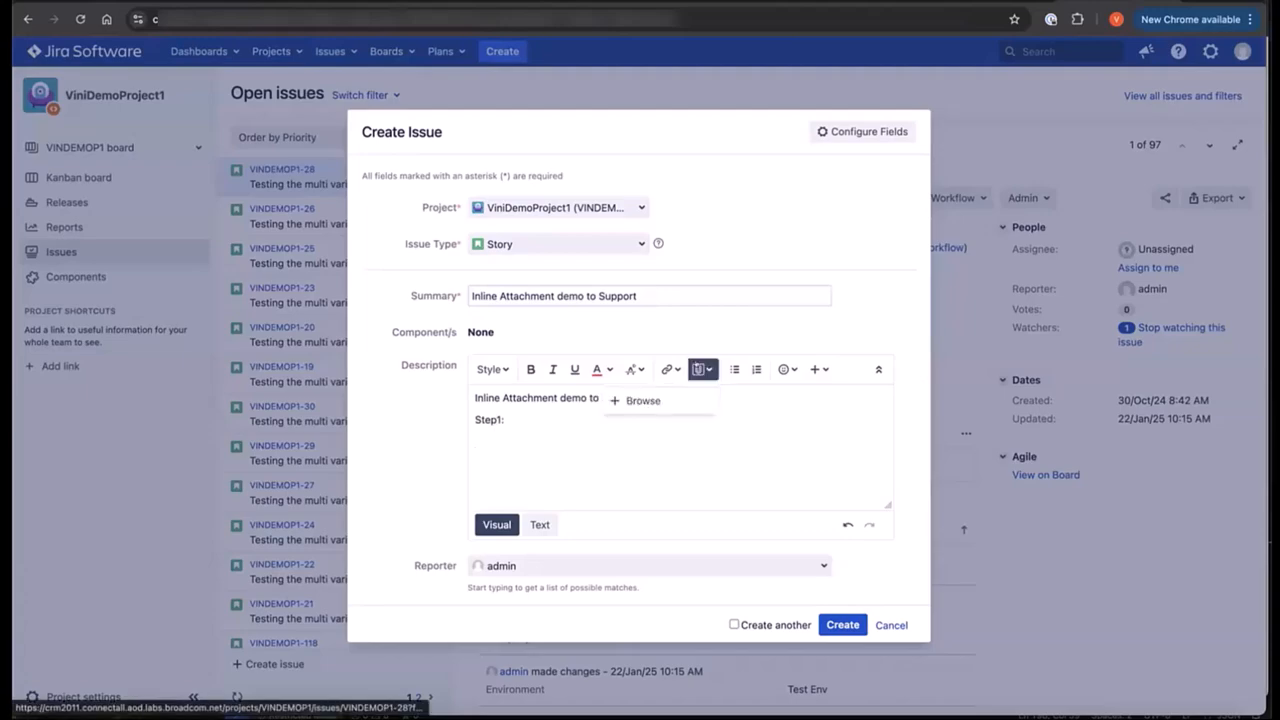
left_click(650, 400)
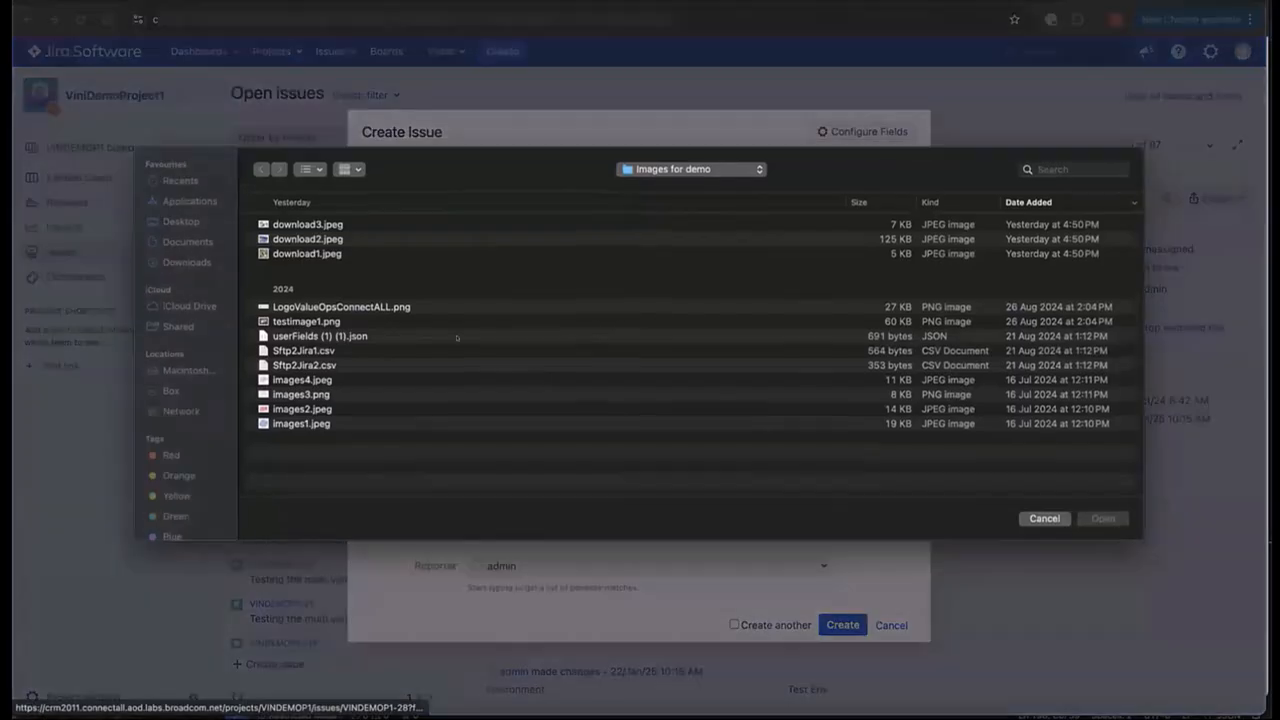
left_click(294, 423)
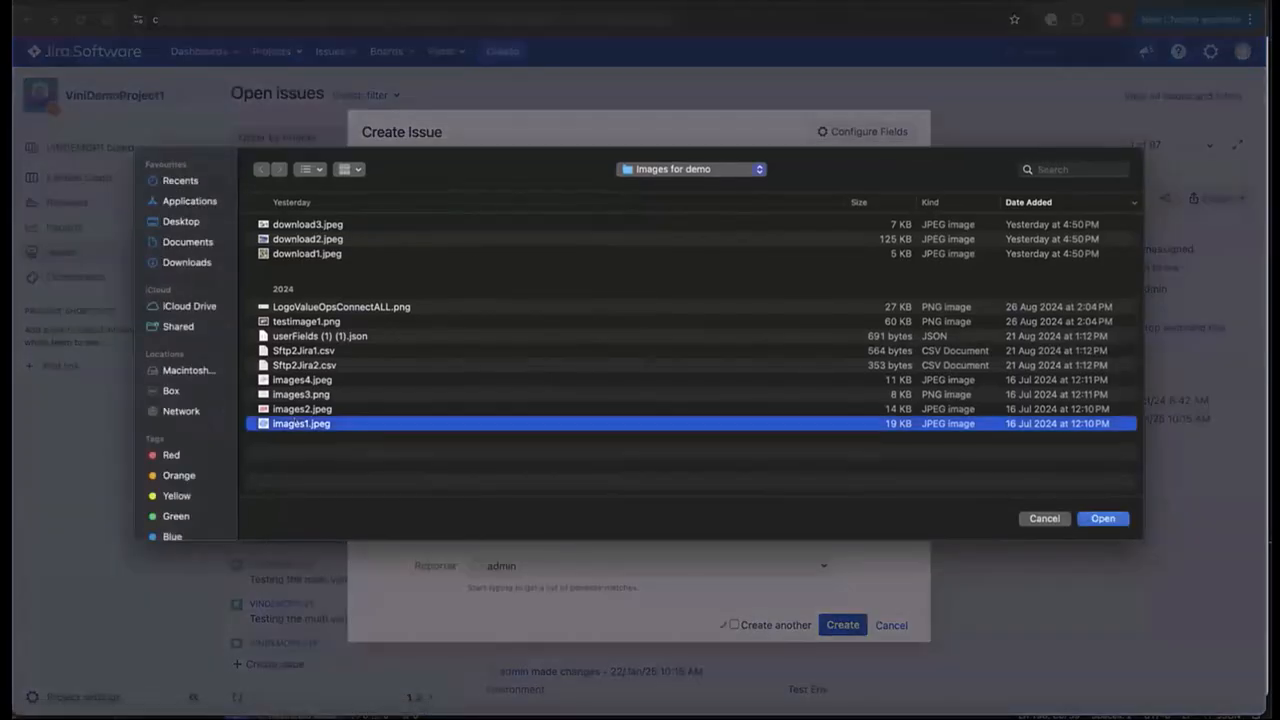
key("Return")
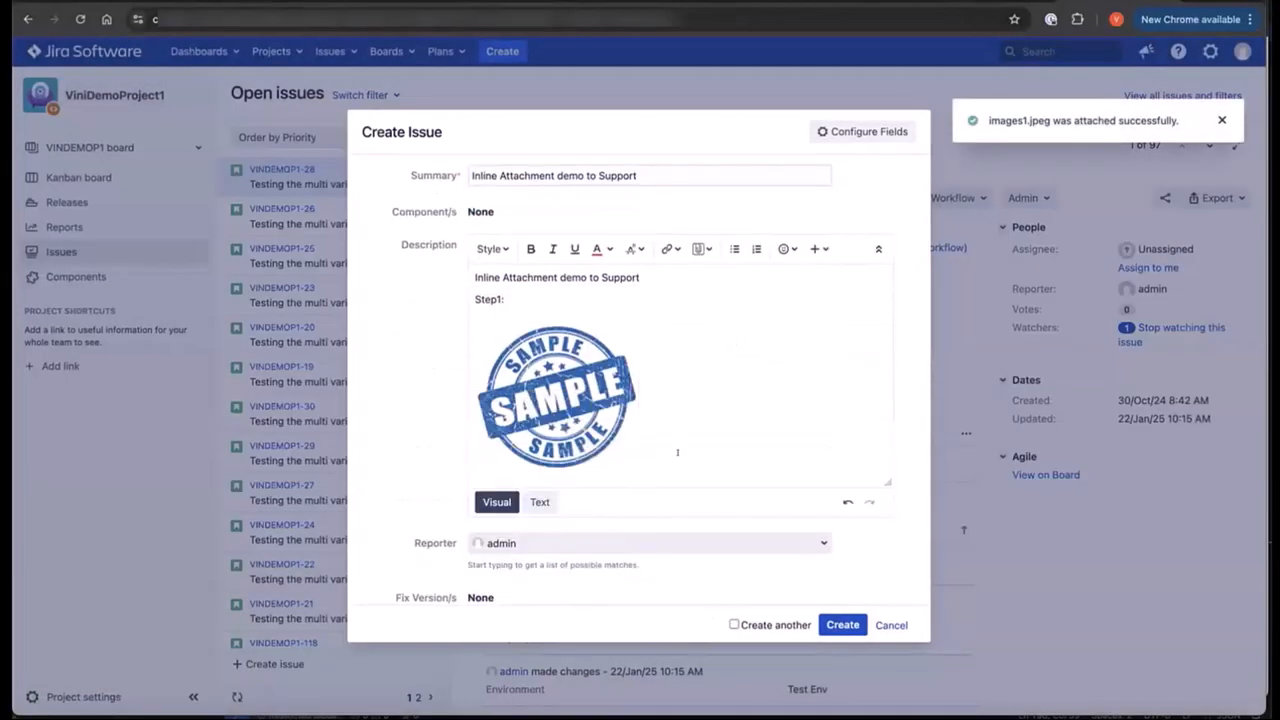
Add a "Step2:" line below the image with images2.jpeg inserted inline, and create the issue
key("Return")
key("Return")
type("Step2:")
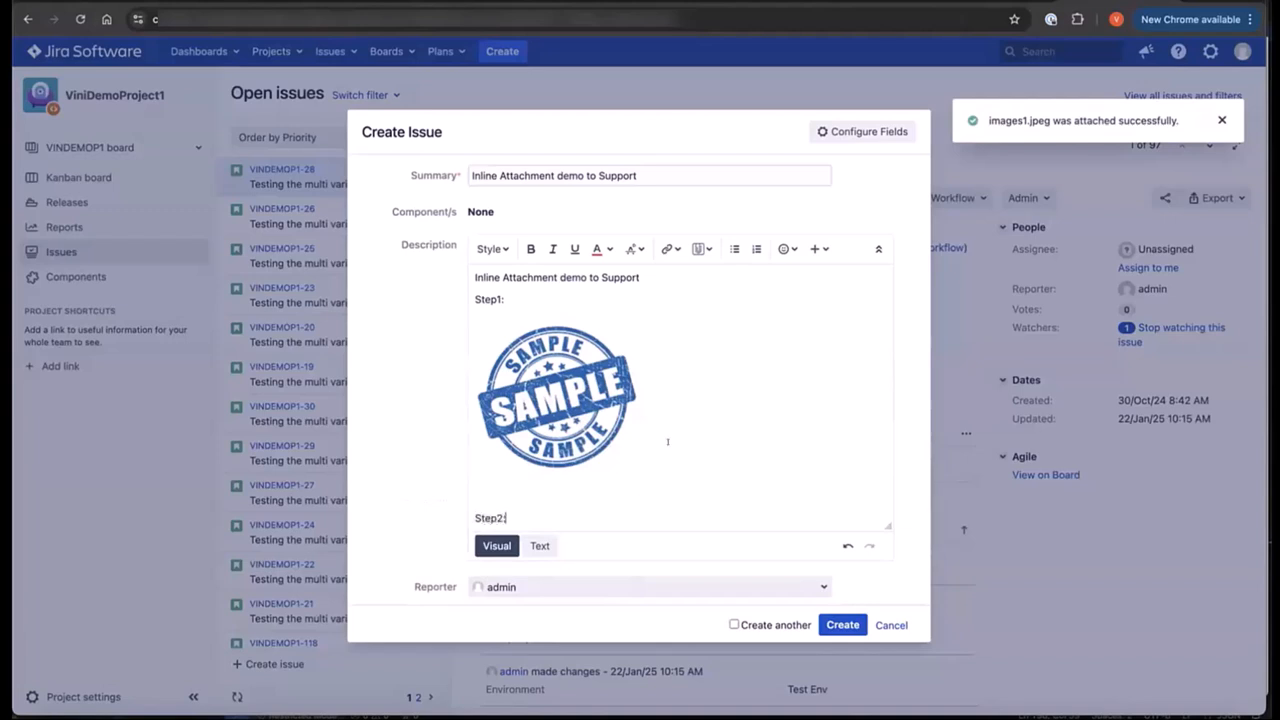
left_click(703, 249)
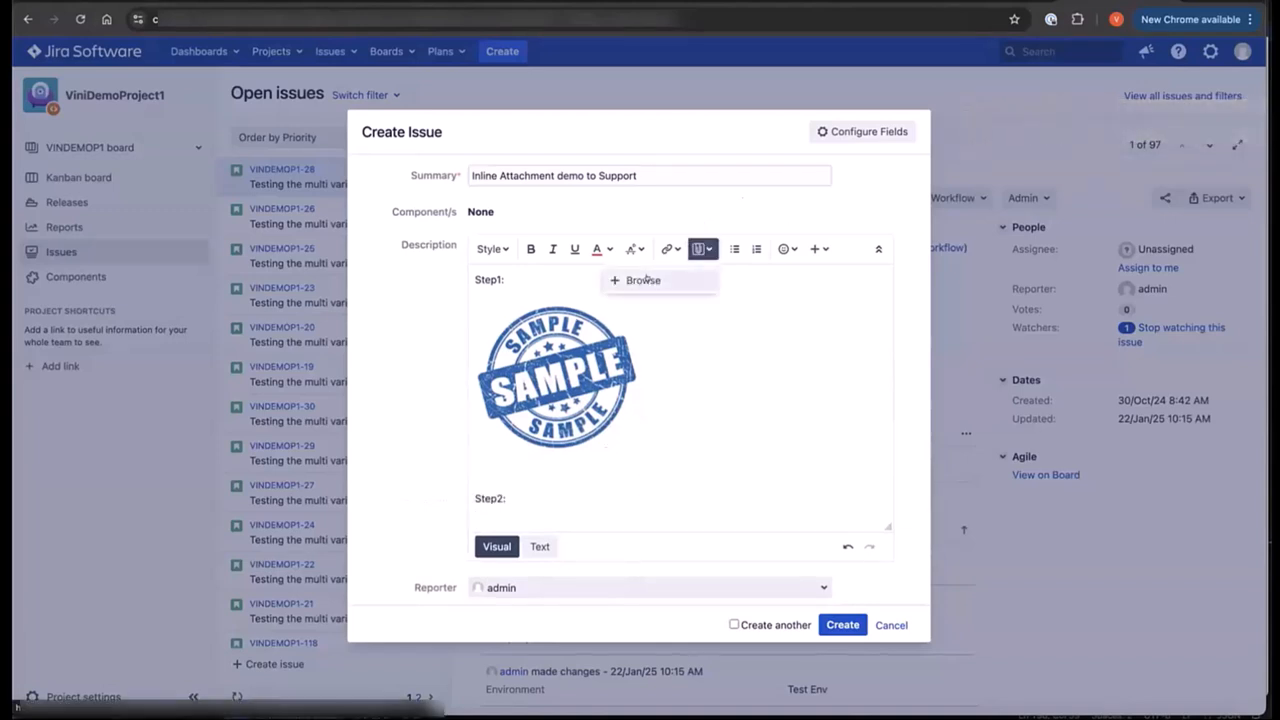
left_click(643, 280)
left_click(1000, 409)
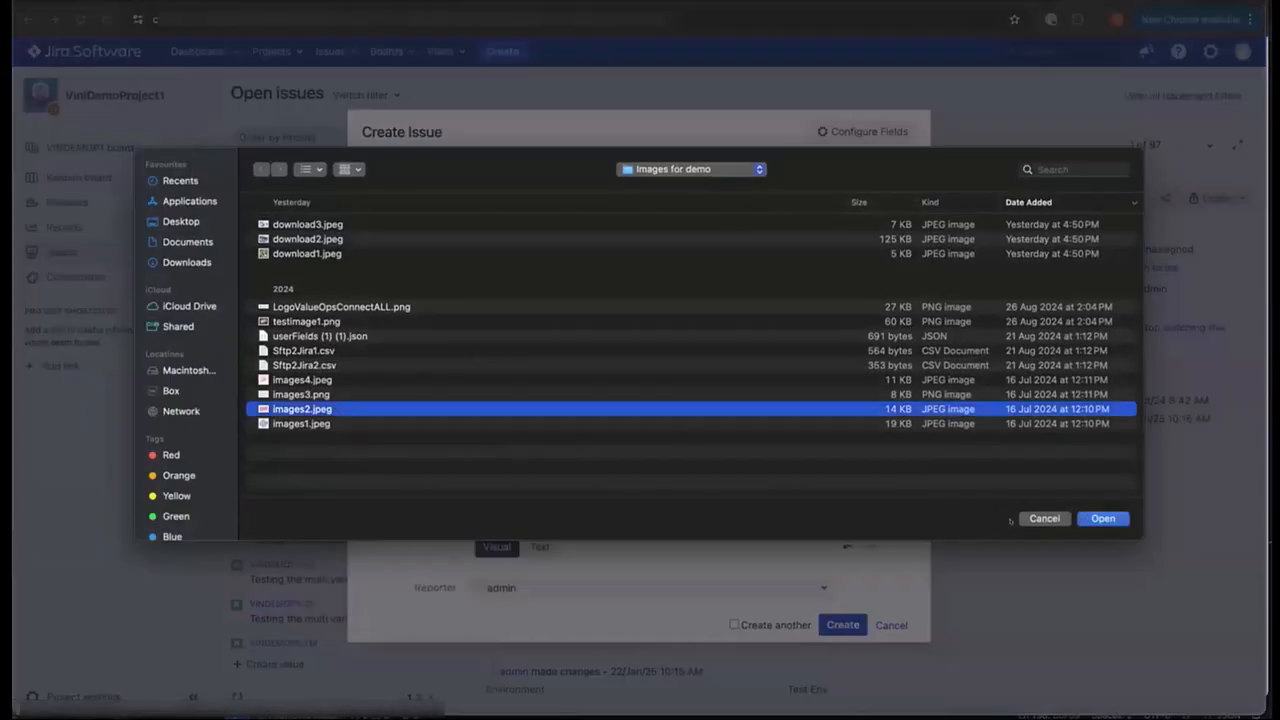
left_click(1100, 514)
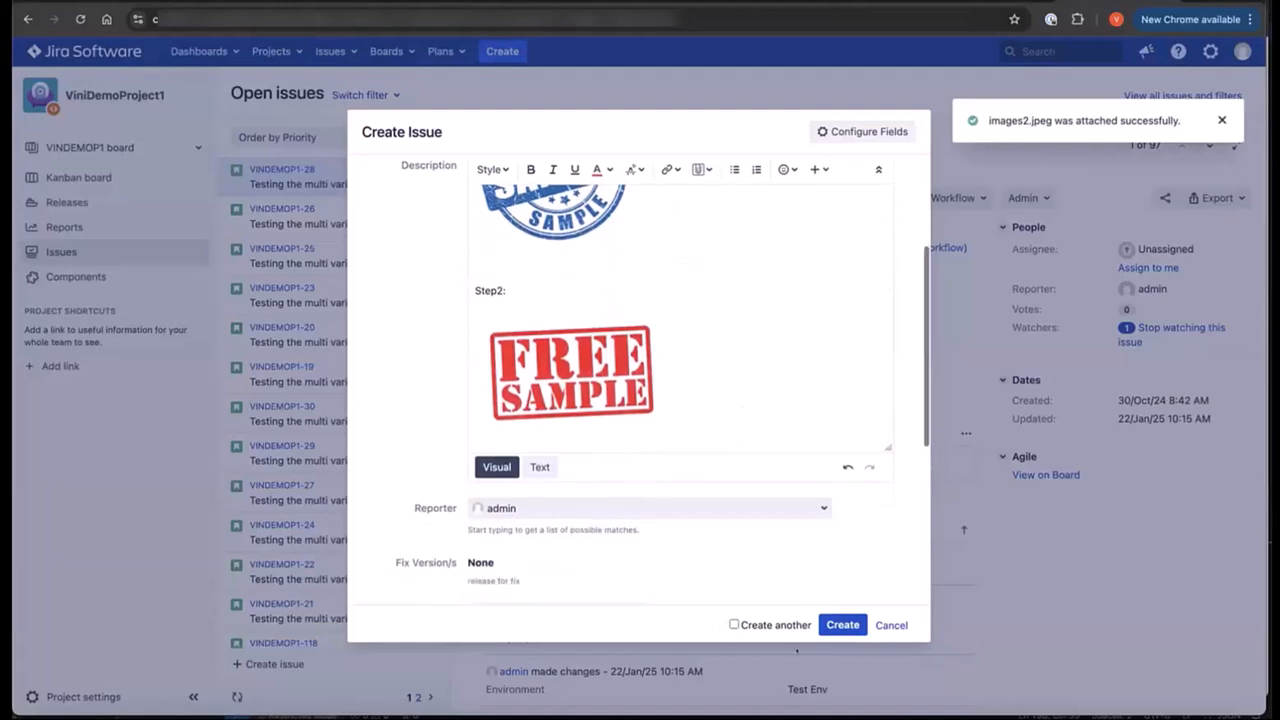
left_click(829, 628)
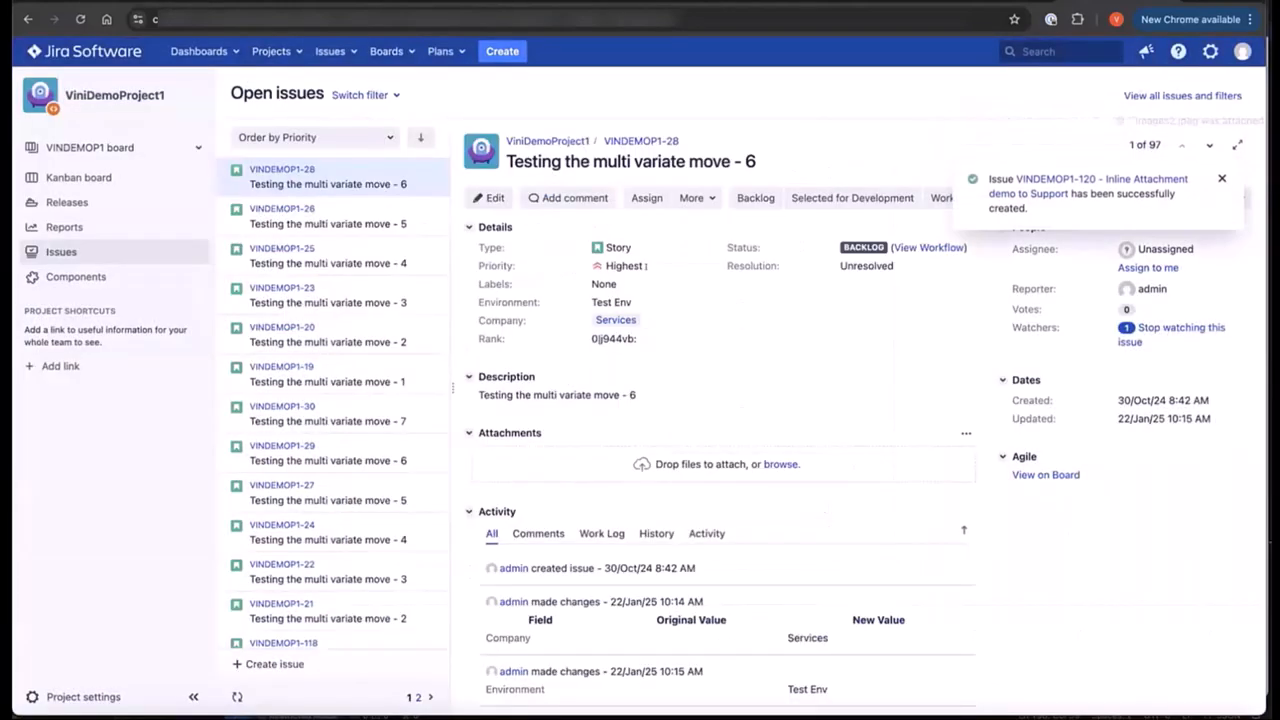
Search the Jira issues filtered to project ViniDemoProject1 and issue type Story
left_click(349, 50)
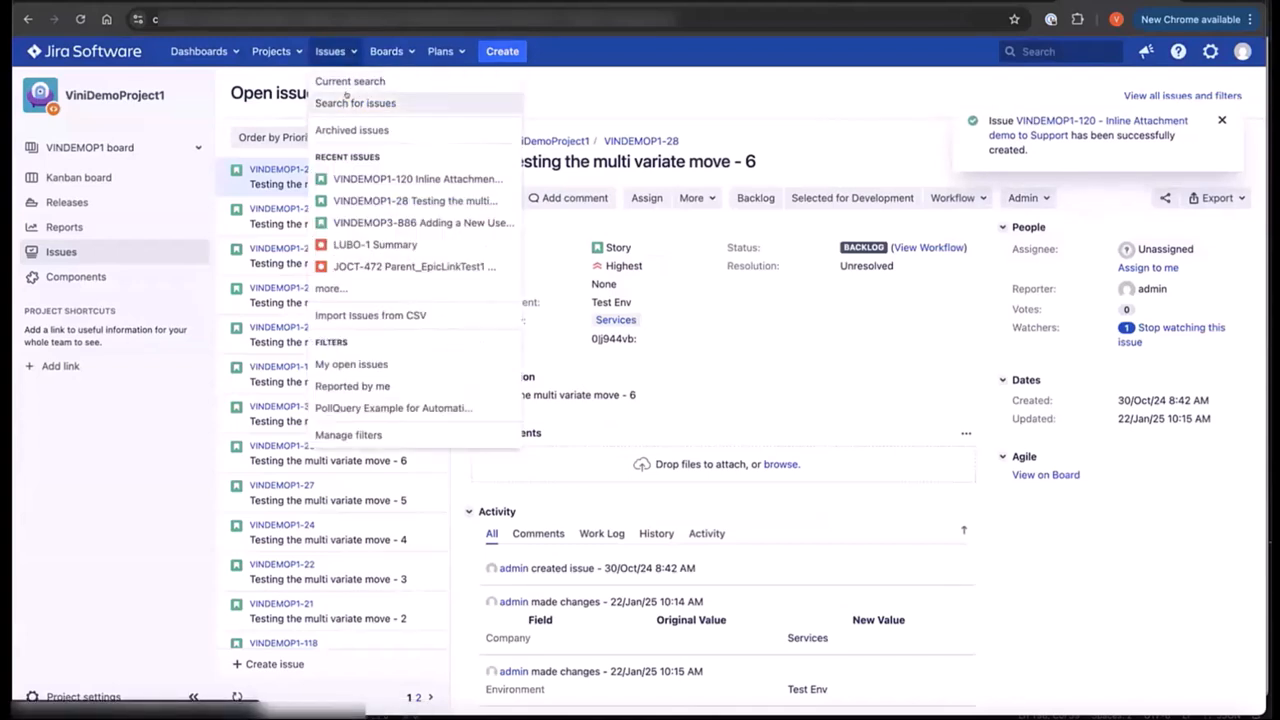
left_click(347, 96)
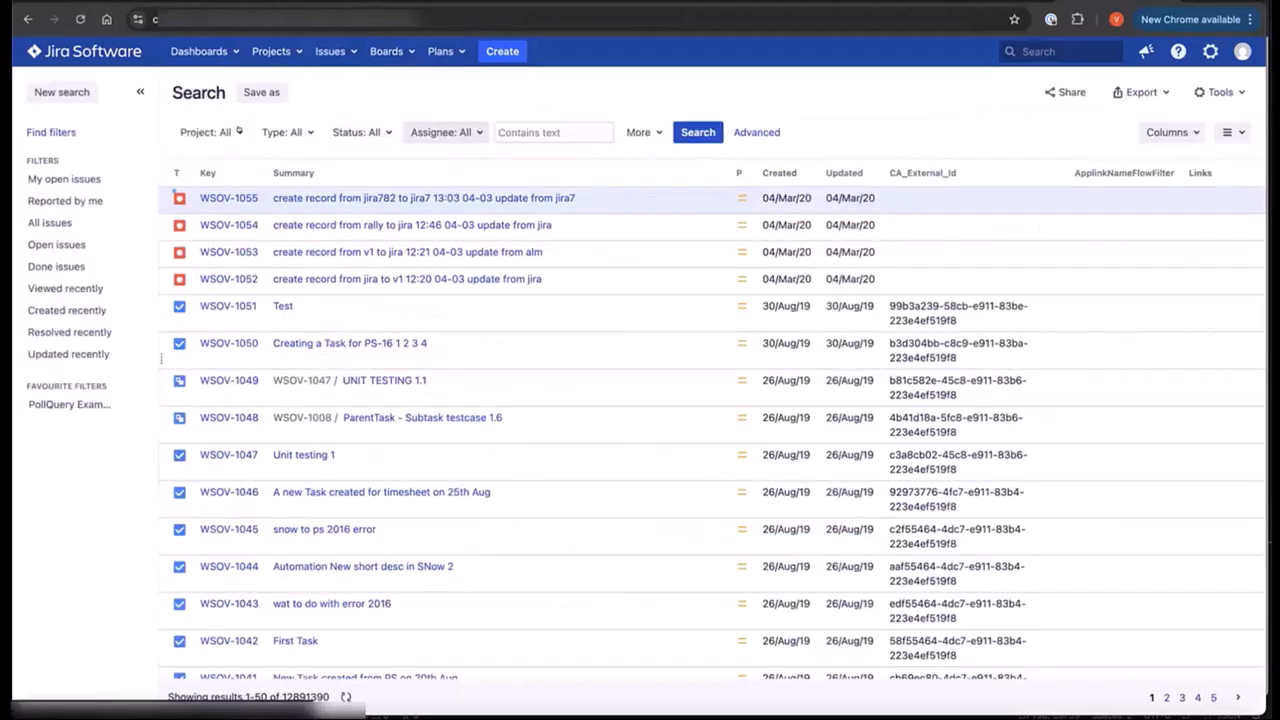
left_click(210, 132)
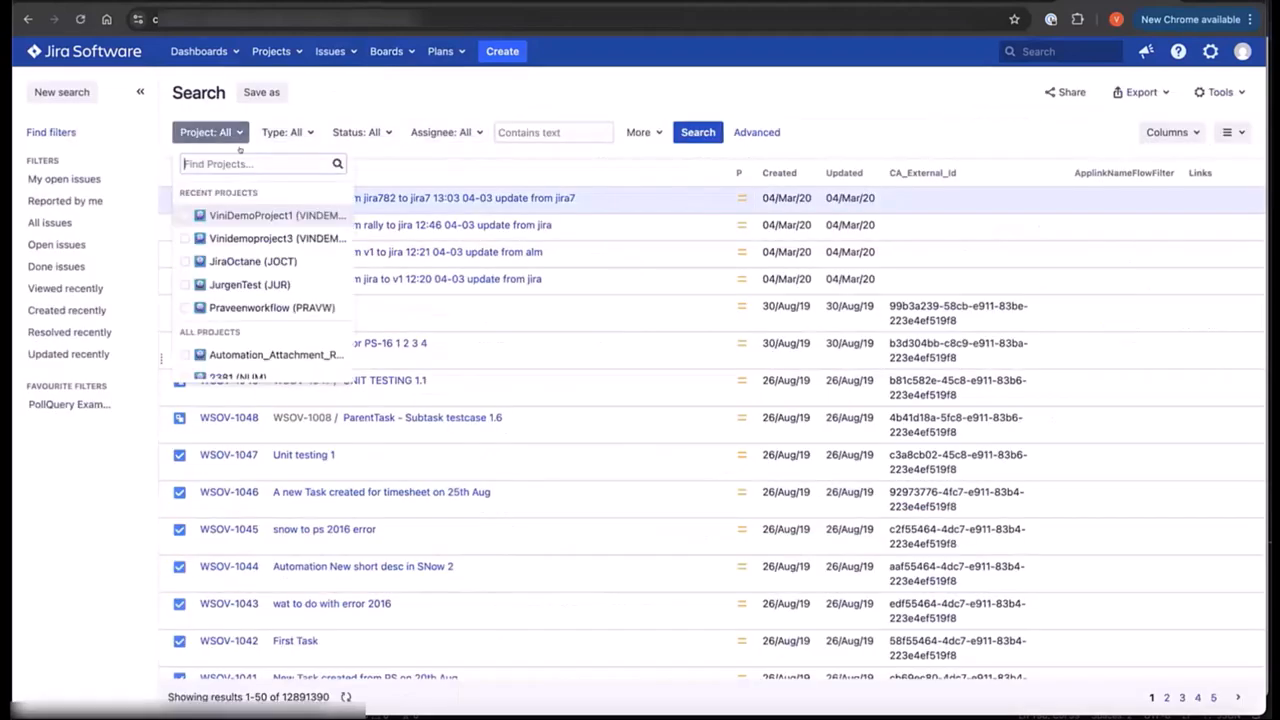
left_click(182, 214)
left_click(285, 132)
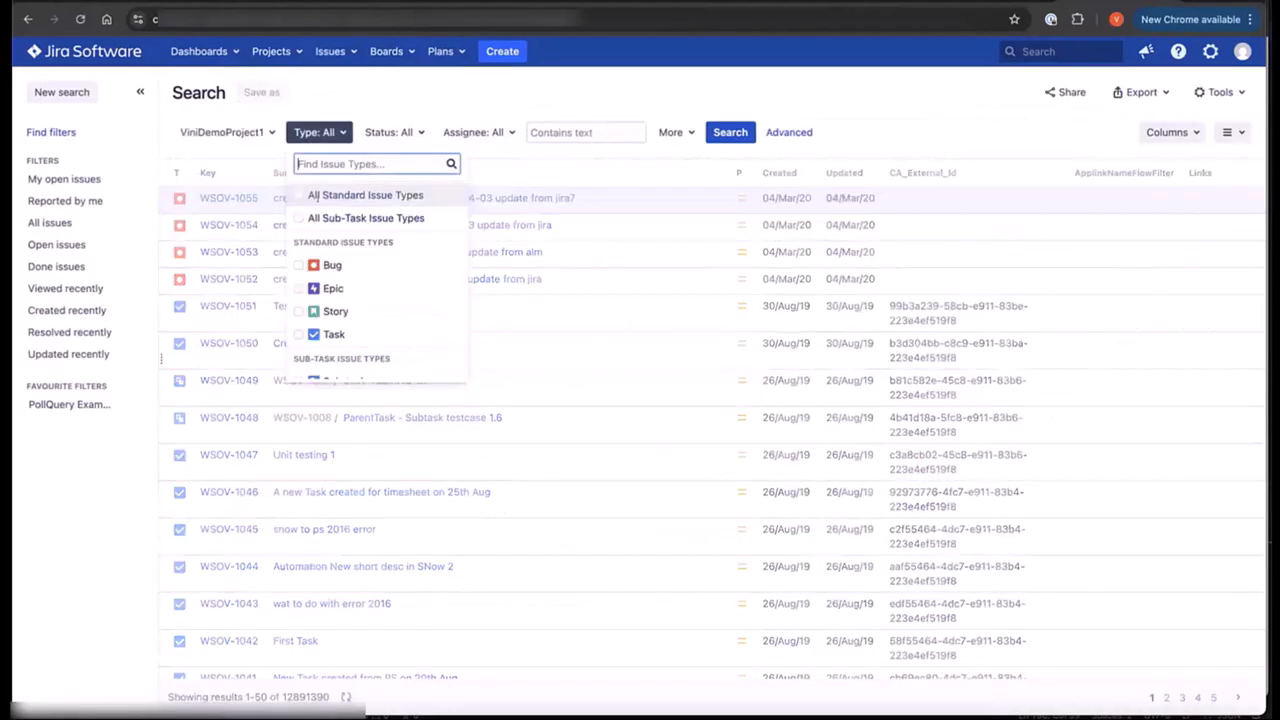
left_click(299, 311)
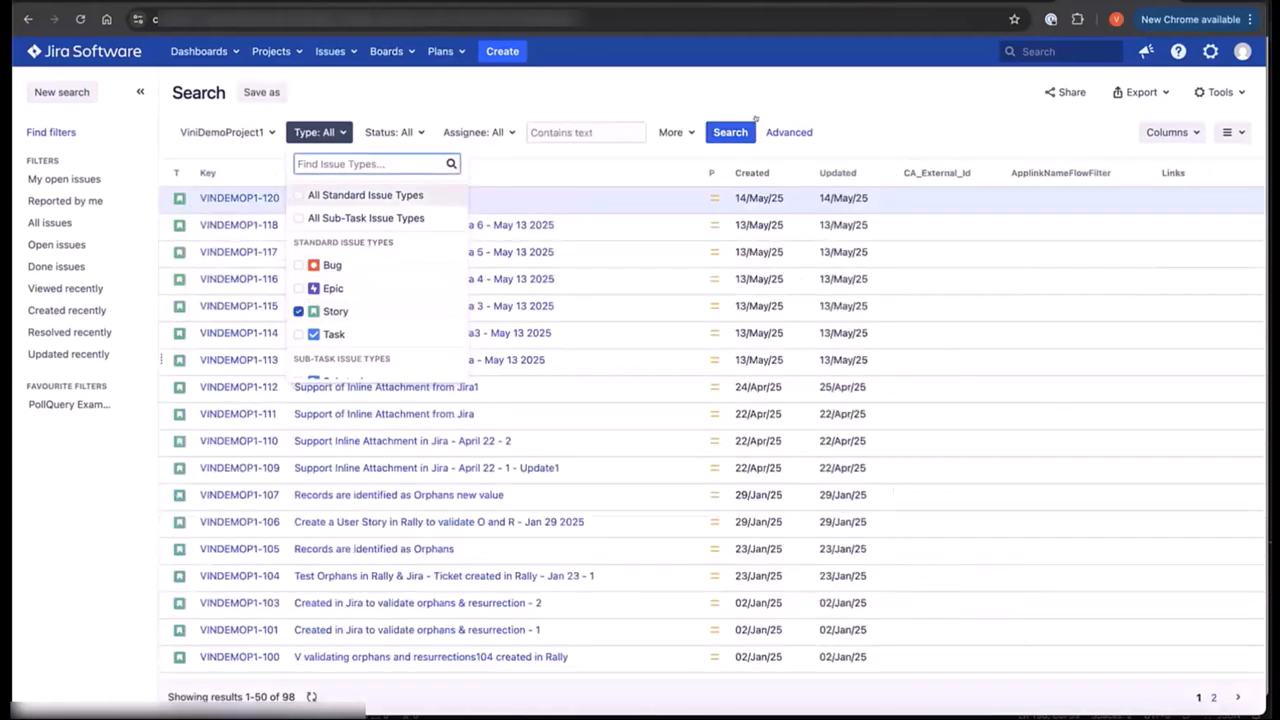
left_click(714, 132)
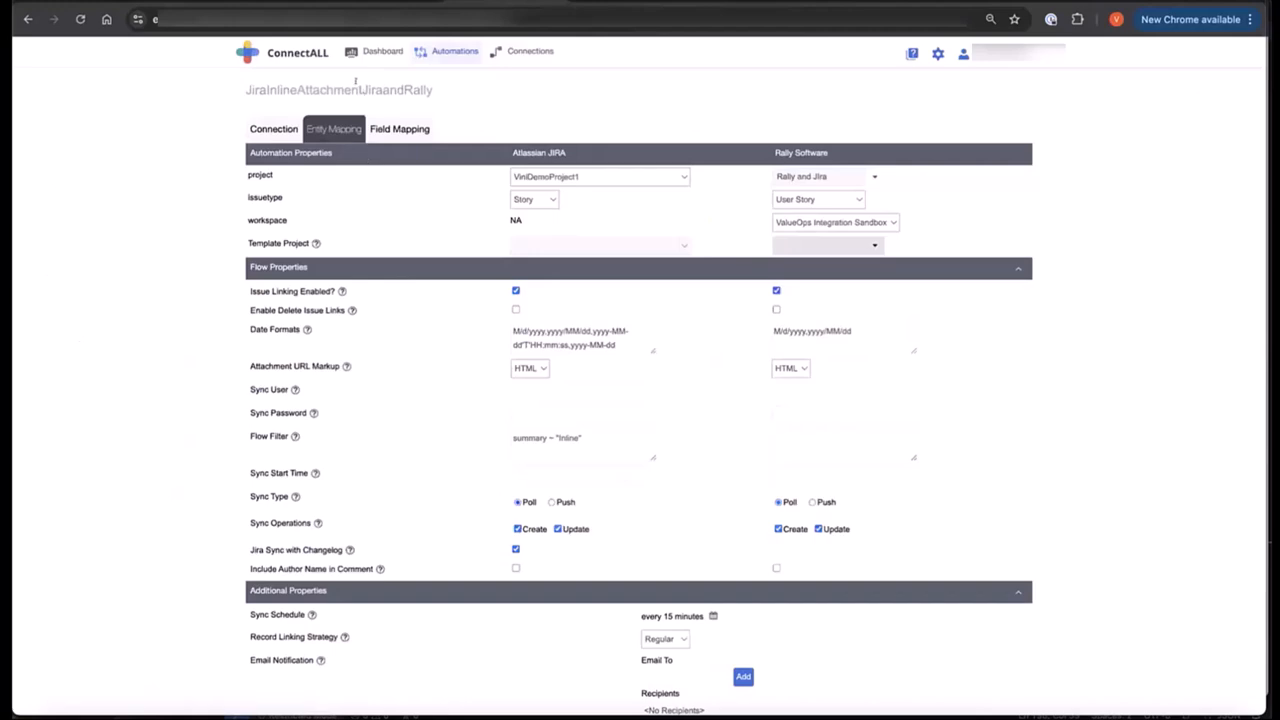
In the ConnectALL dashboard, filter the automation schedules by the copied name JiraInlineAttachmentJiraandRally and run that automation
double_click(355, 81)
key("ctrl+c")
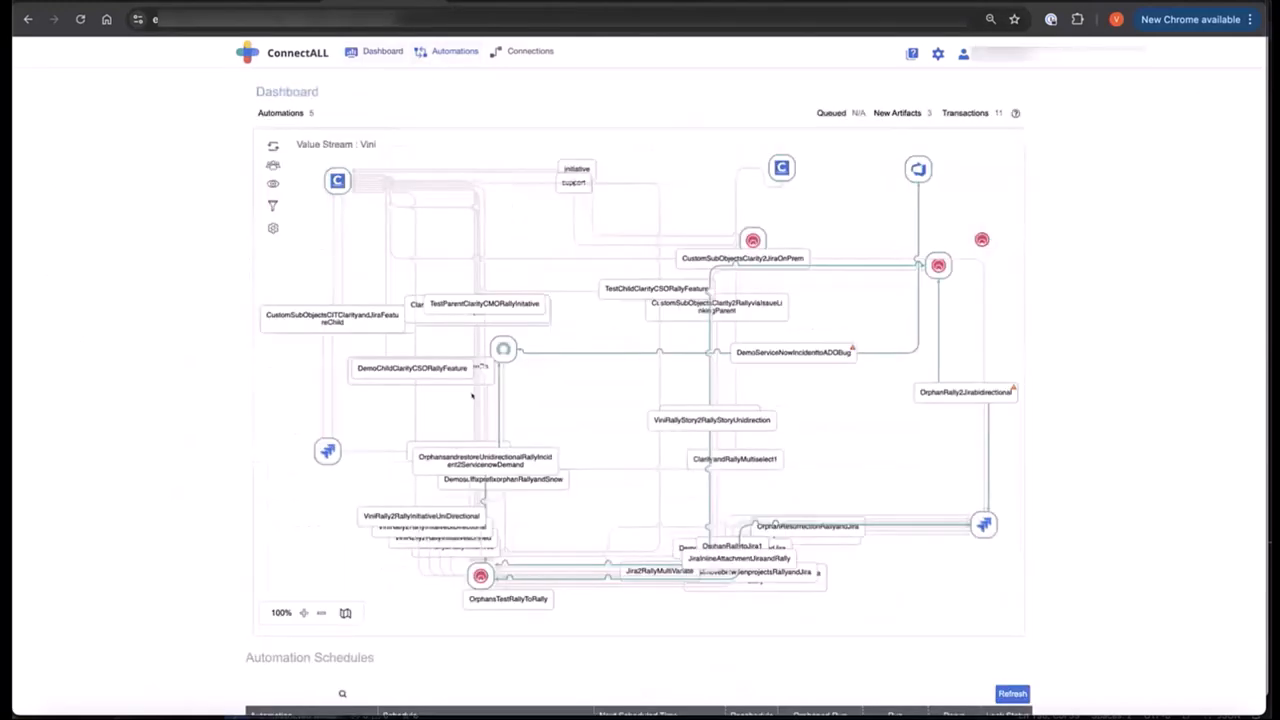
scroll(640, 400, "down", 6)
scroll(294, 170, "up", 1)
left_click(294, 168)
key("ctrl+v")
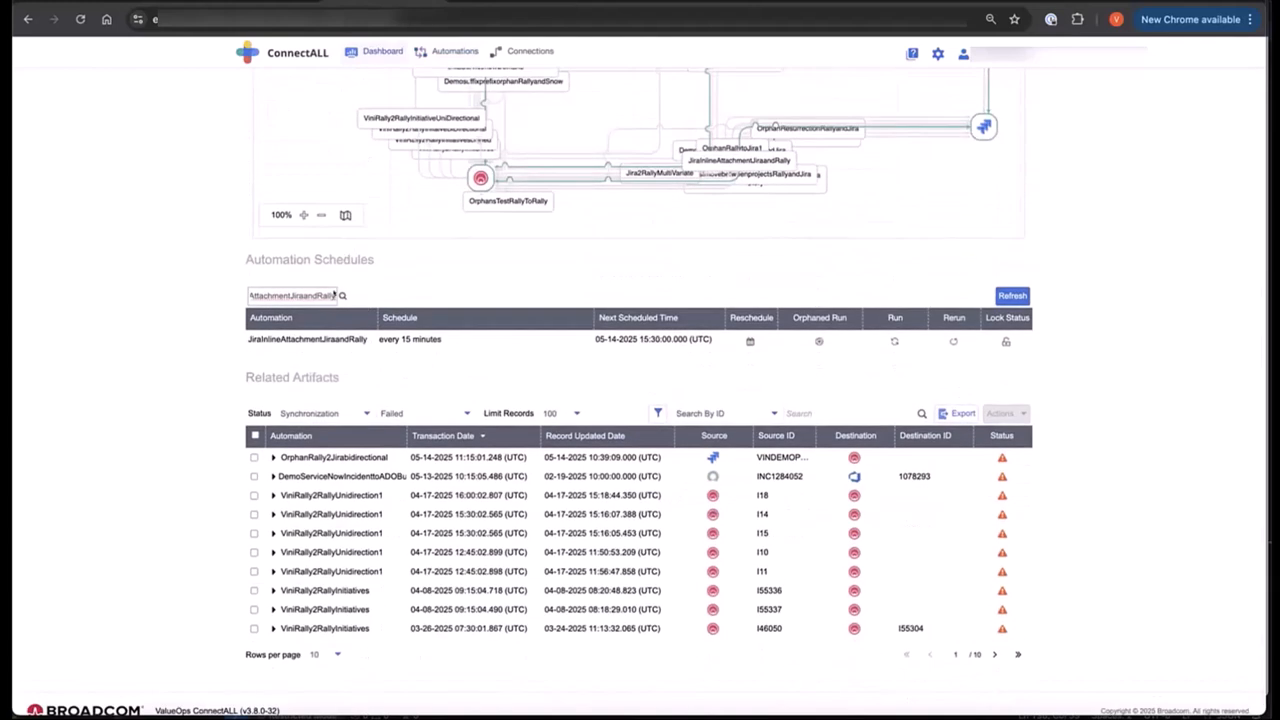
left_click(341, 294)
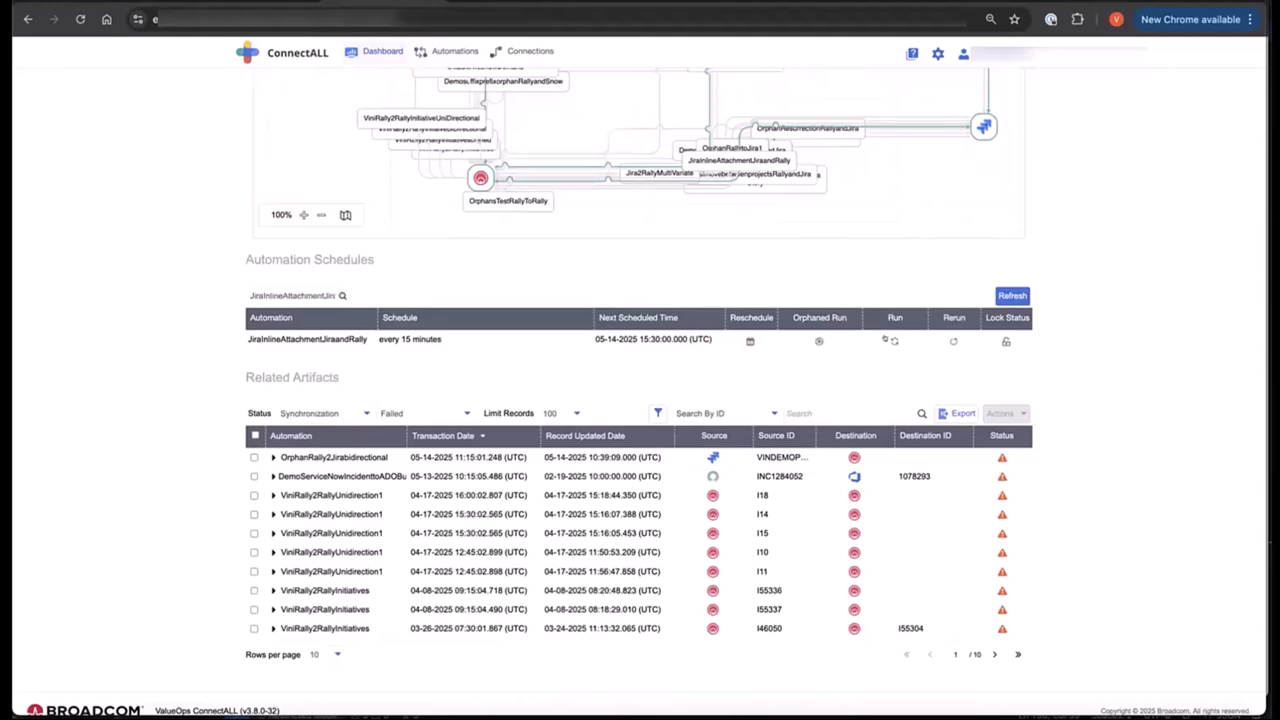
Open the dashboard's Activity Monitor and copy the Rally destination ID of the record created from VINDEMOP1-120
scroll(878, 217, "up", 4)
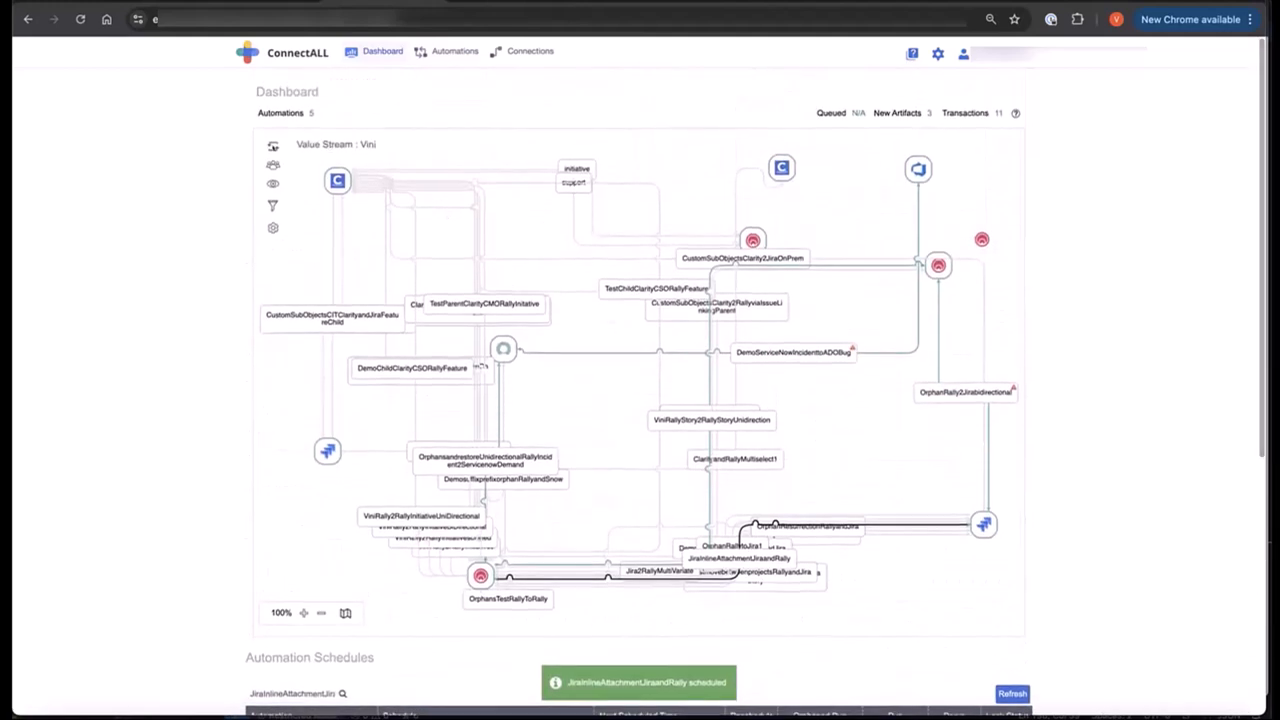
left_click(274, 147)
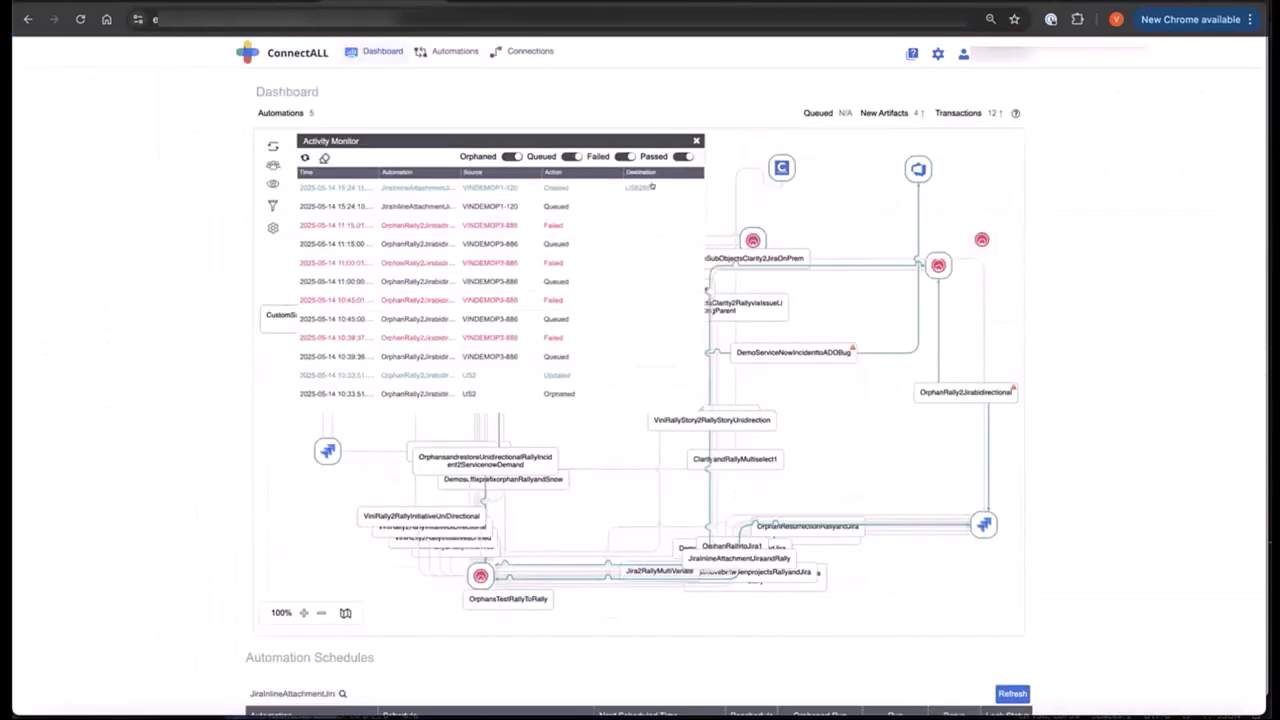
double_click(650, 187)
key("ctrl+c")
right_click(636, 186)
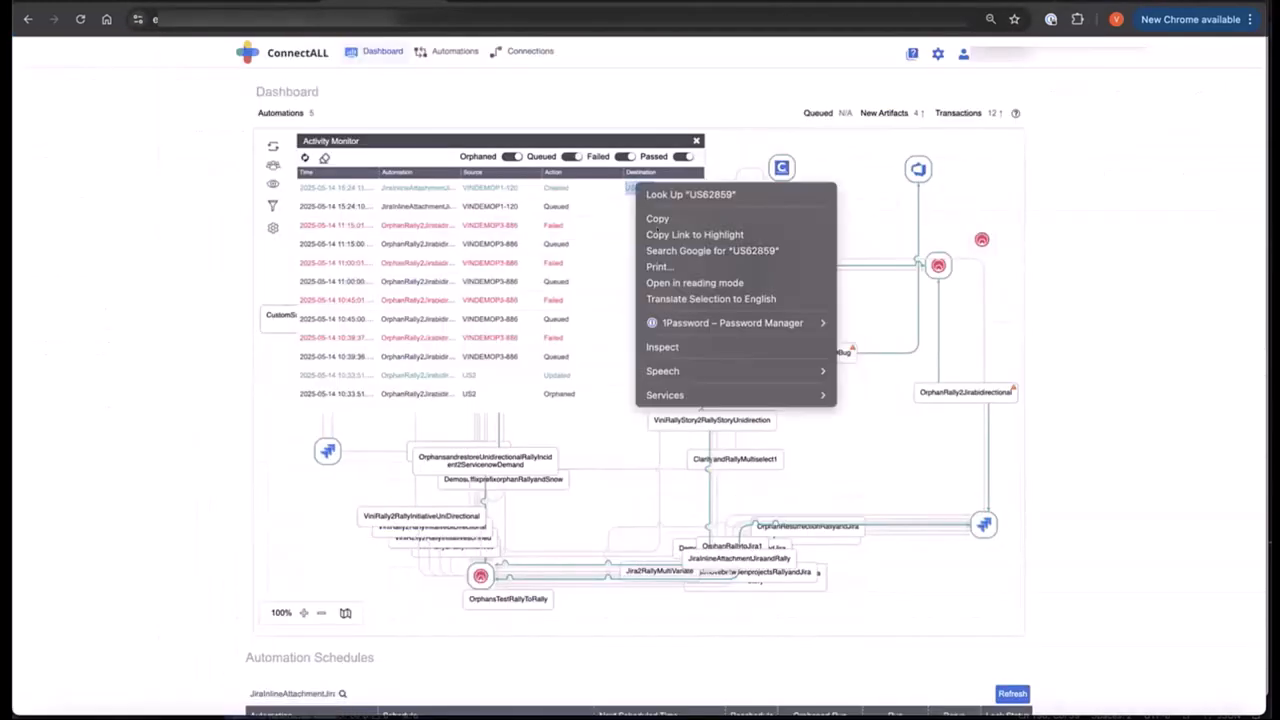
left_click(660, 218)
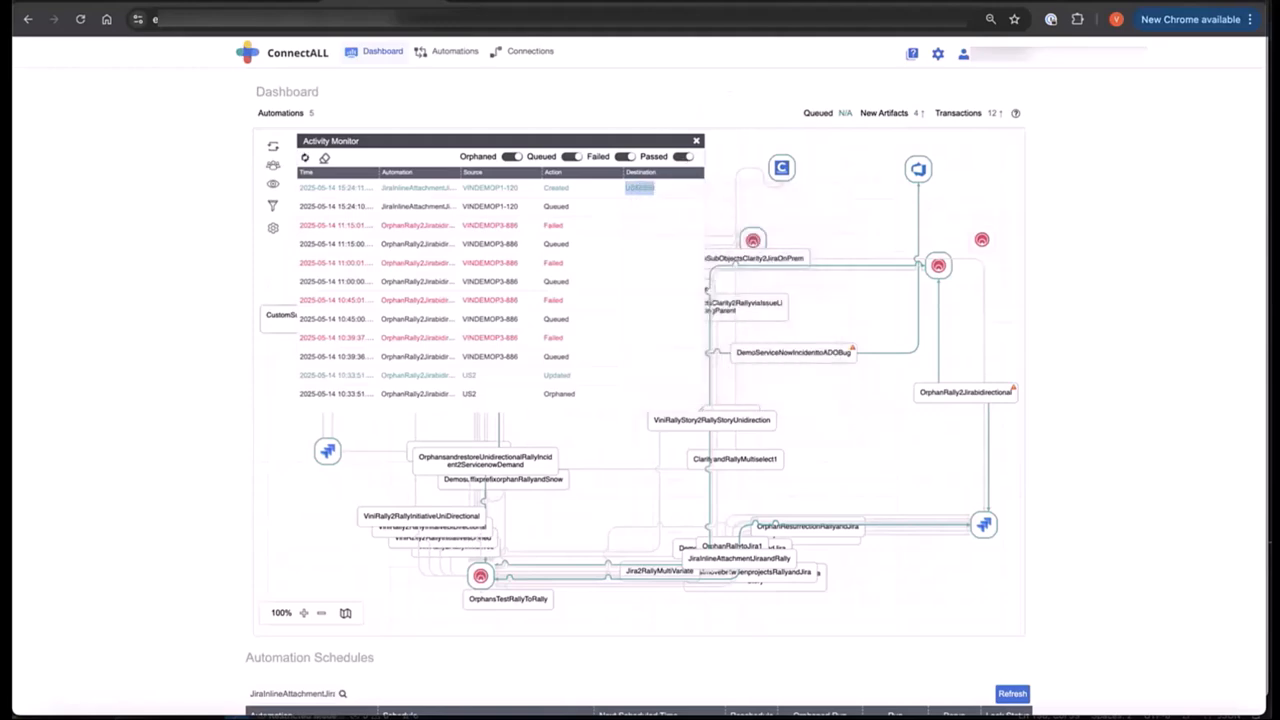
Check the Rally project in the entity mapping, switch Rally to the "Rally and Jira" project, and open the portfolio item type choices
left_click(985, 2)
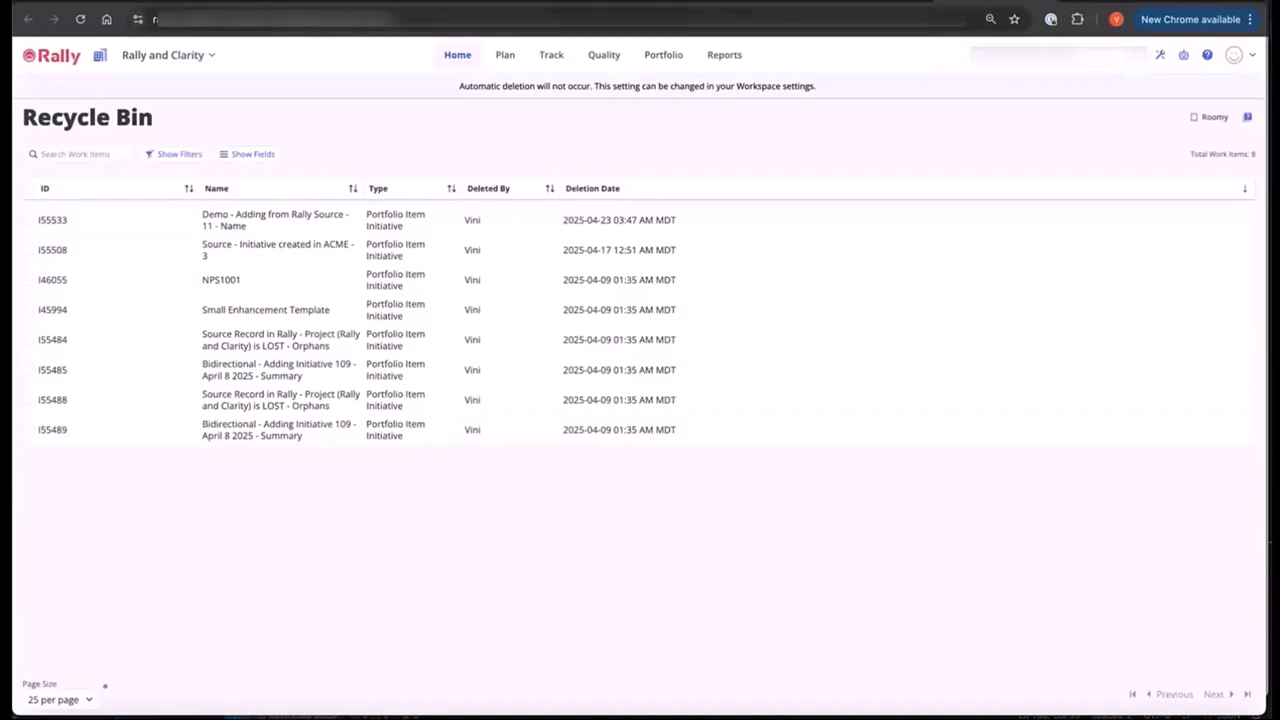
left_click(508, 2)
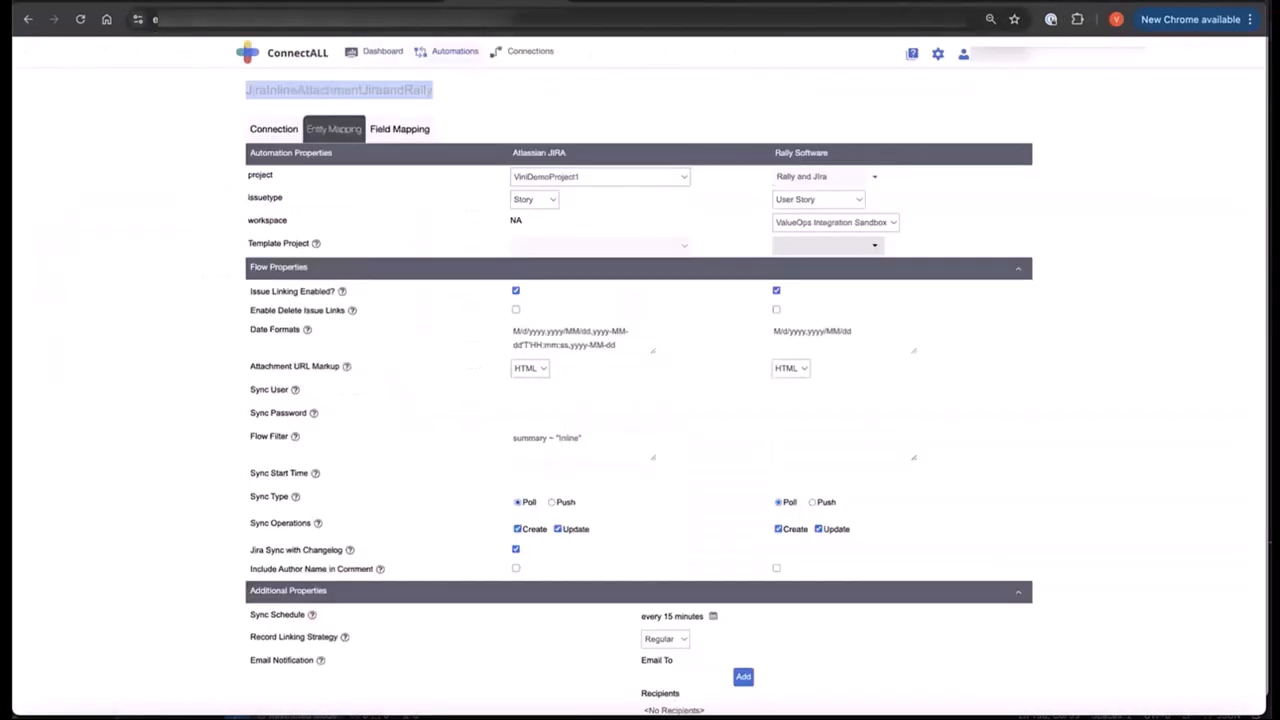
left_click(985, 2)
left_click(207, 56)
left_click(204, 310)
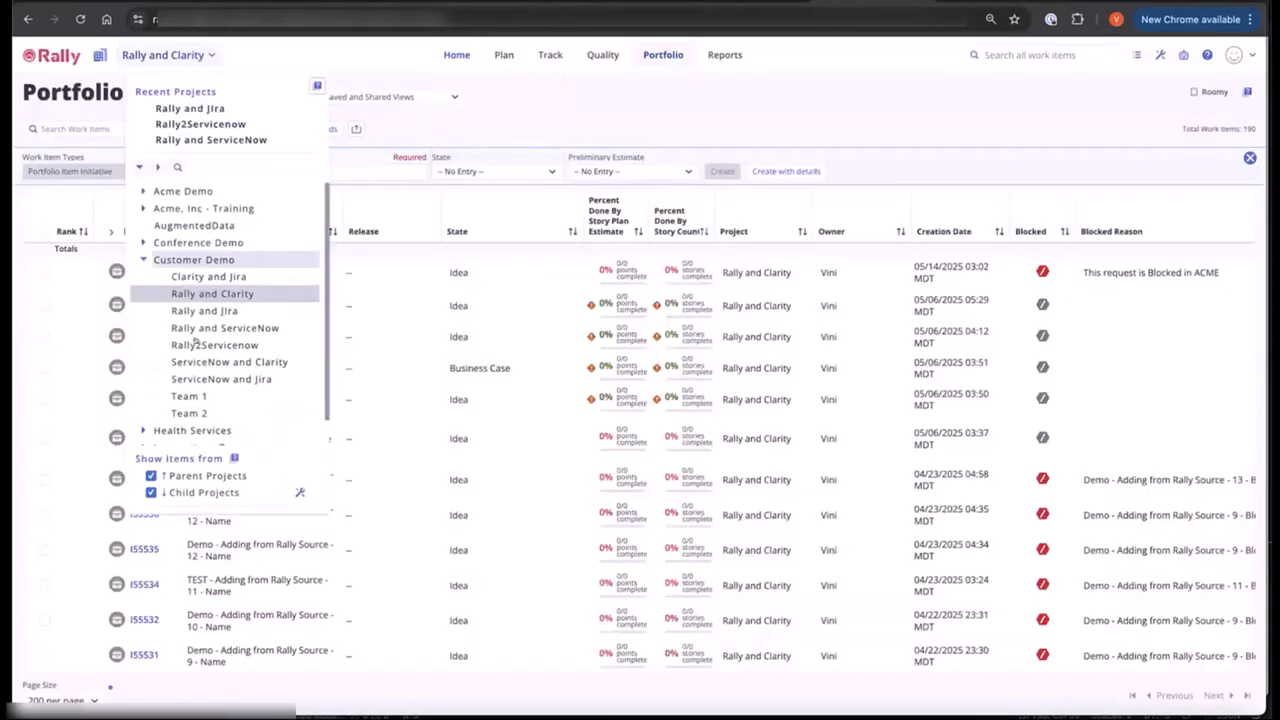
left_click(205, 309)
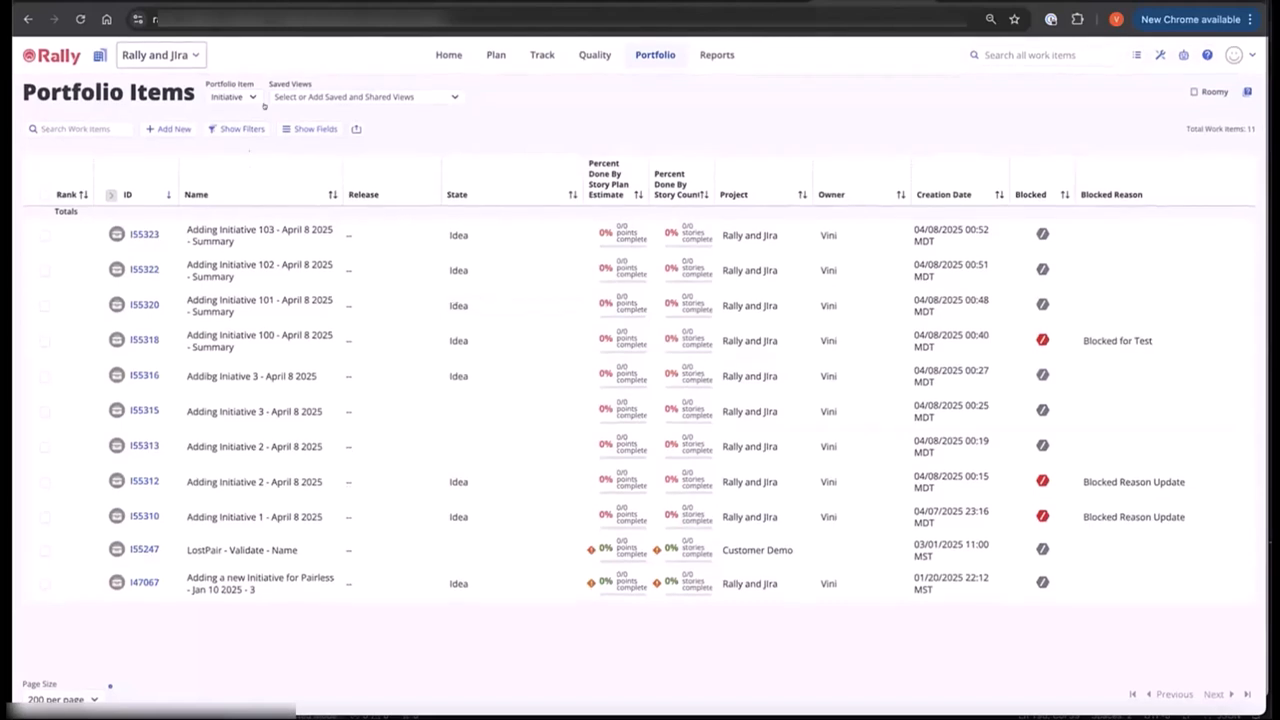
left_click(252, 92)
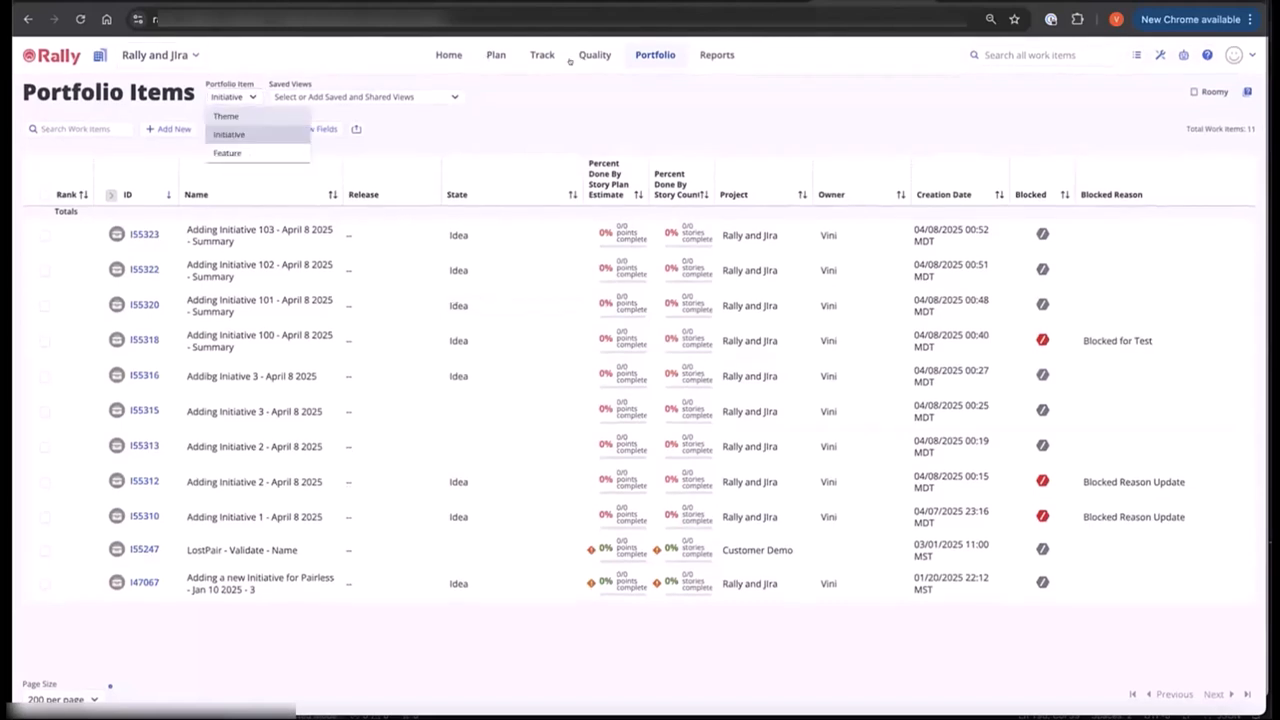
Go to Rally's user stories list, find the copied ID US62859 on the page, and open that story
left_click(487, 47)
left_click(512, 121)
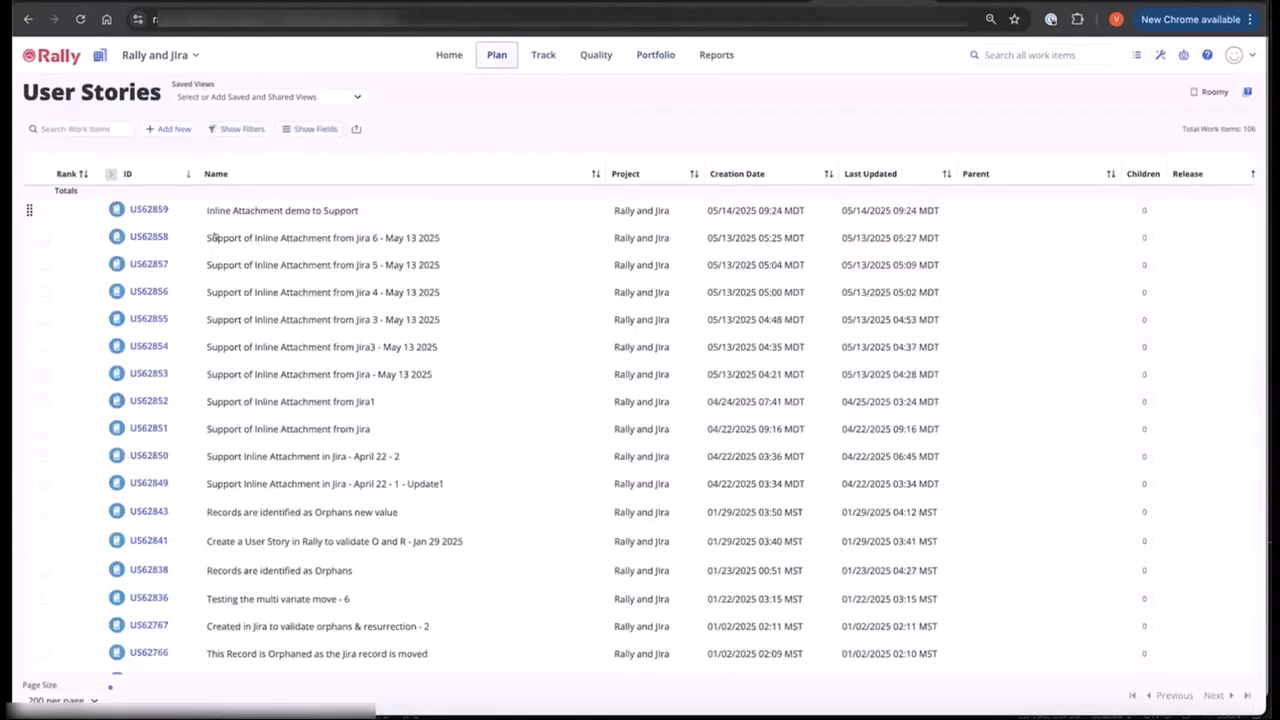
key("ctrl+f")
key("ctrl+v")
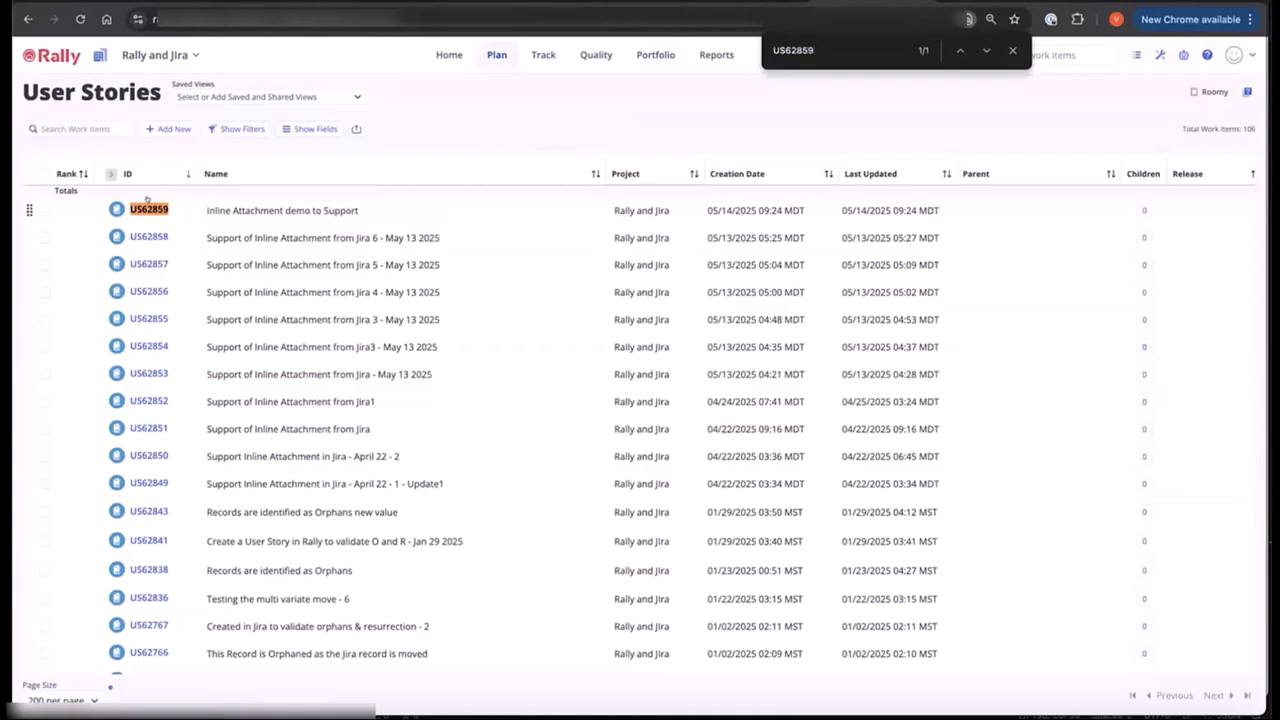
left_click(148, 208)
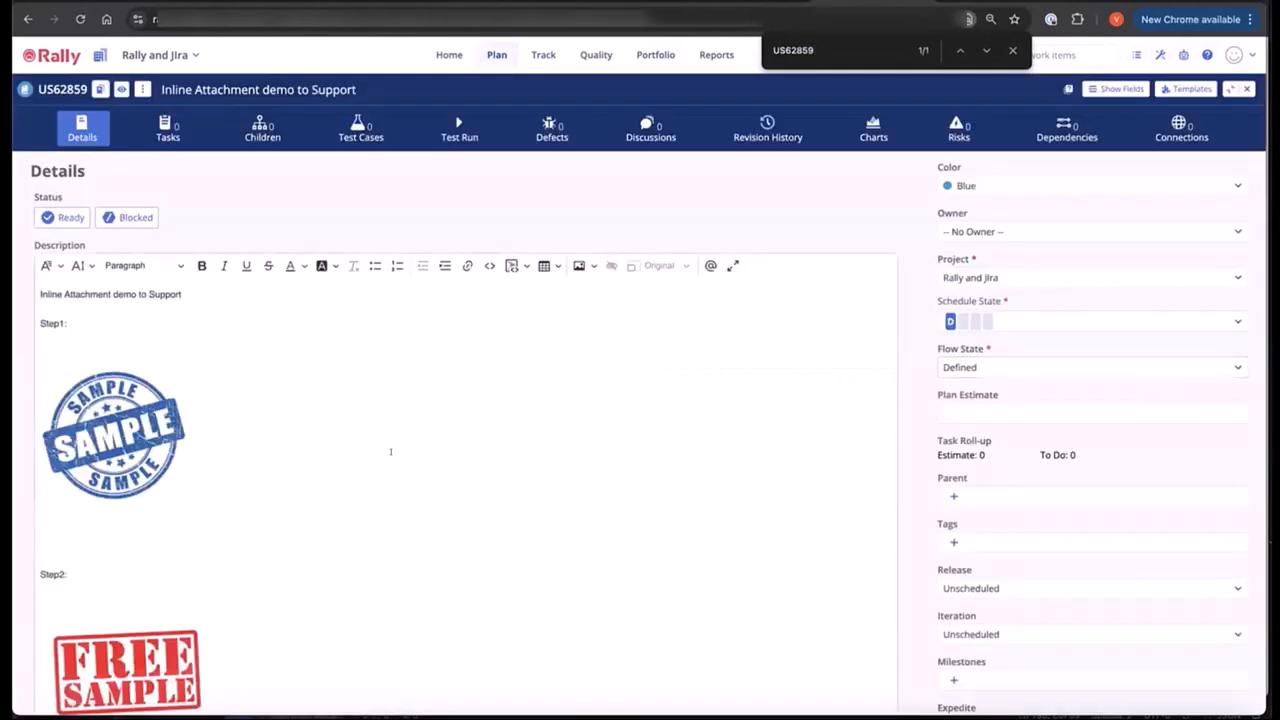
Add the text "Step3:" on a new line below the Free Sample image in the story's description
scroll(389, 449, "down", 3)
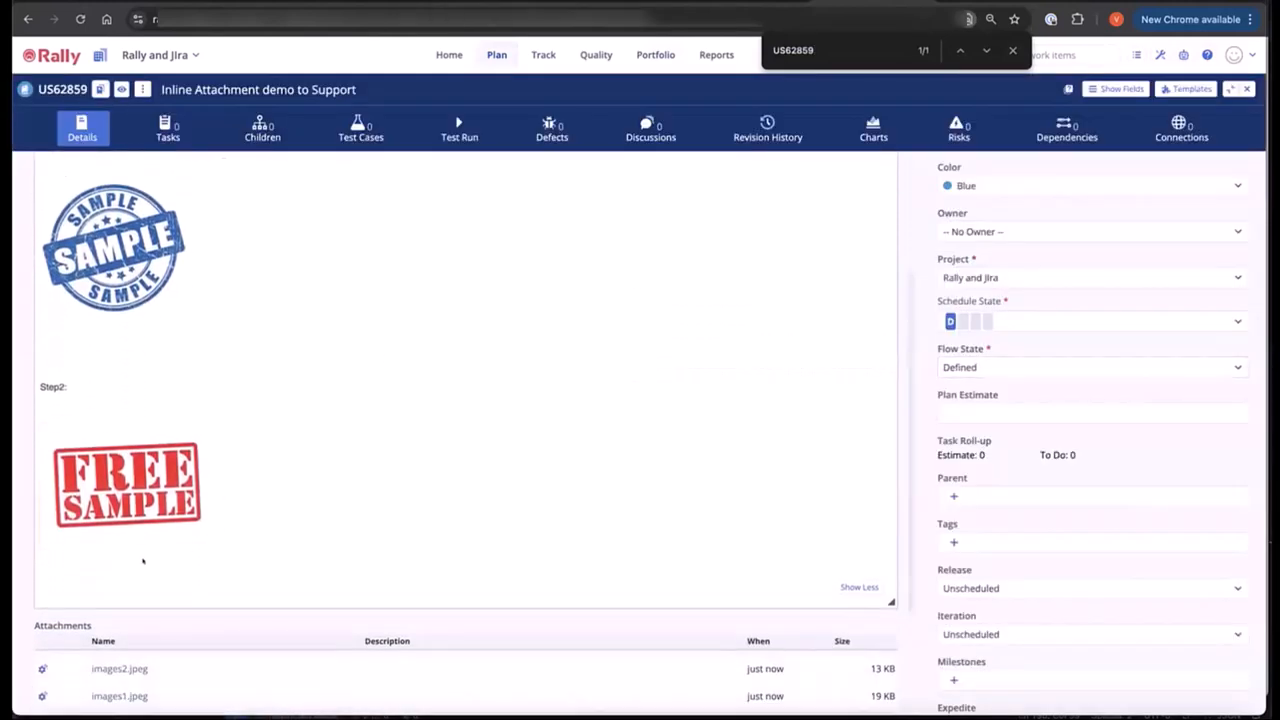
left_click(250, 547)
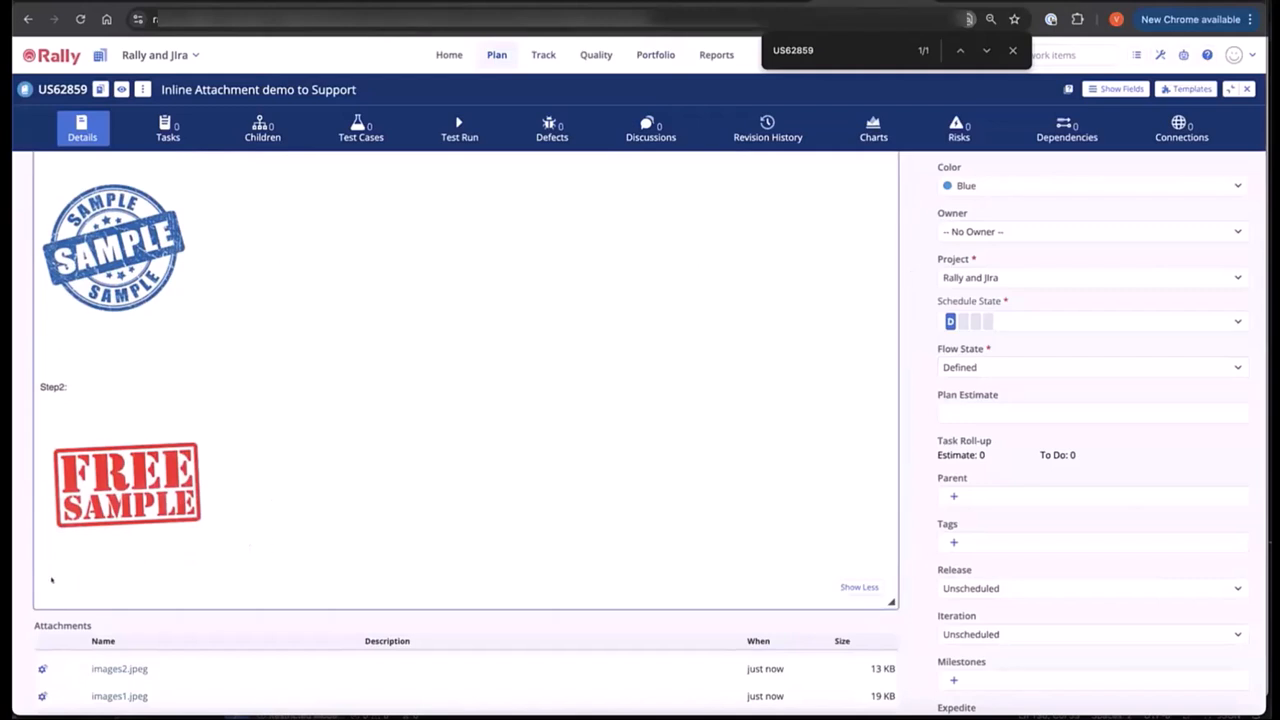
left_click(190, 545)
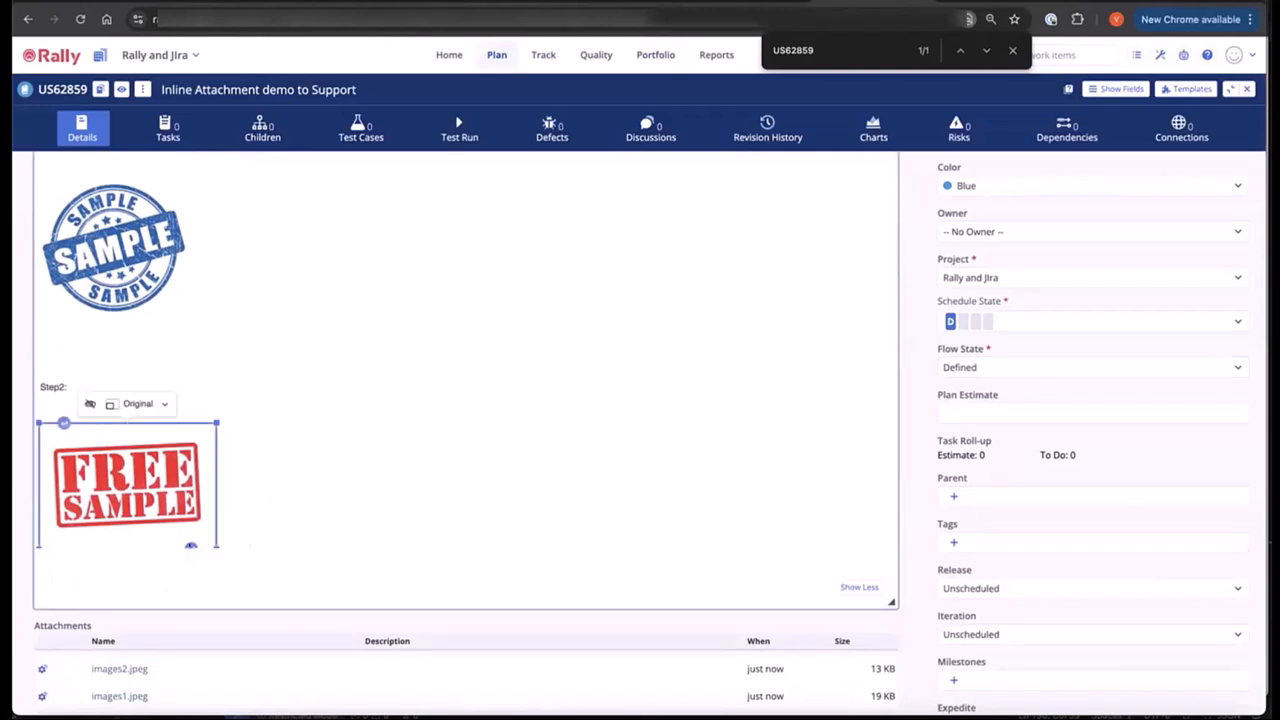
left_click(191, 547)
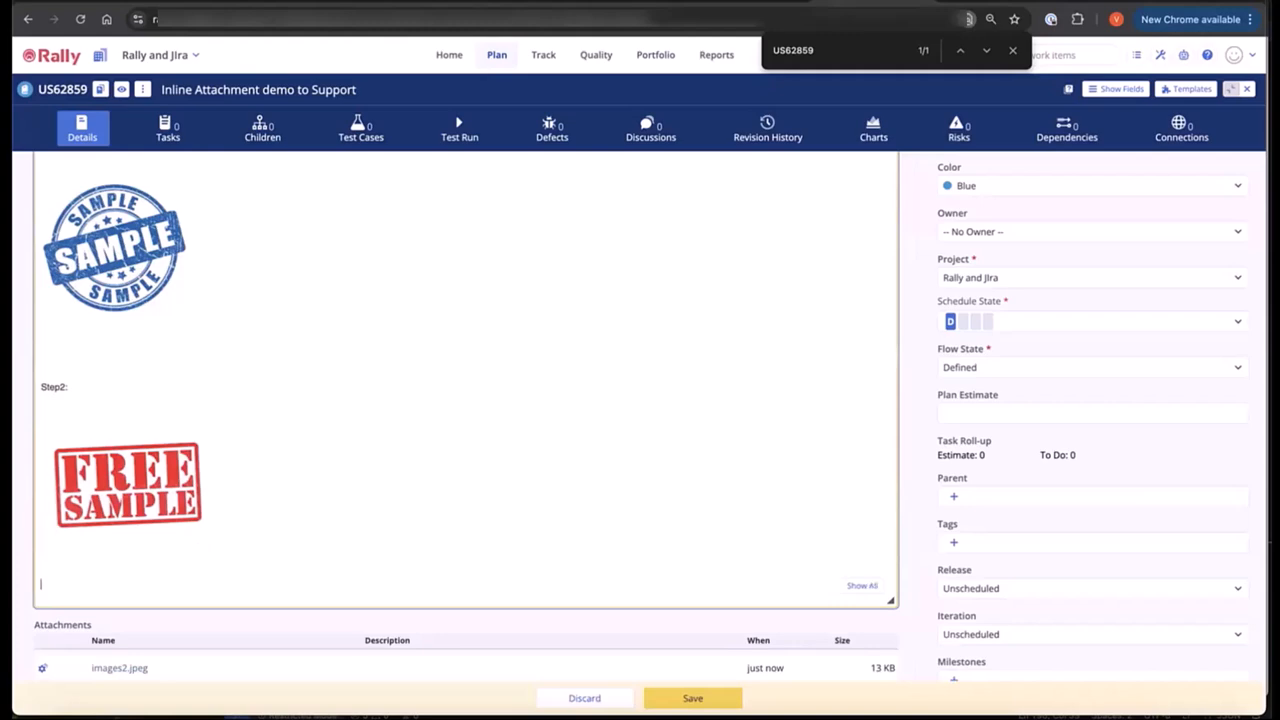
type("Step3:")
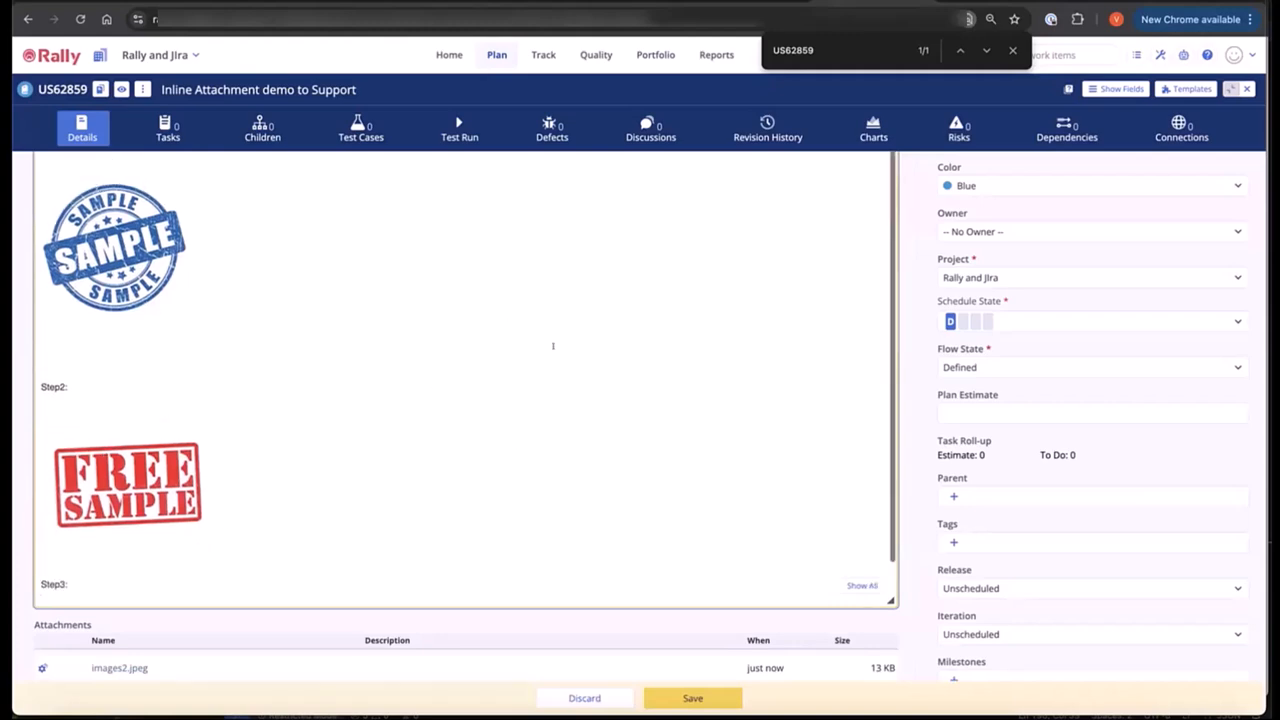
Insert the image images3.png inline after "Step3:" in the description and save the user story
scroll(553, 346, "up", 5)
left_click(586, 267)
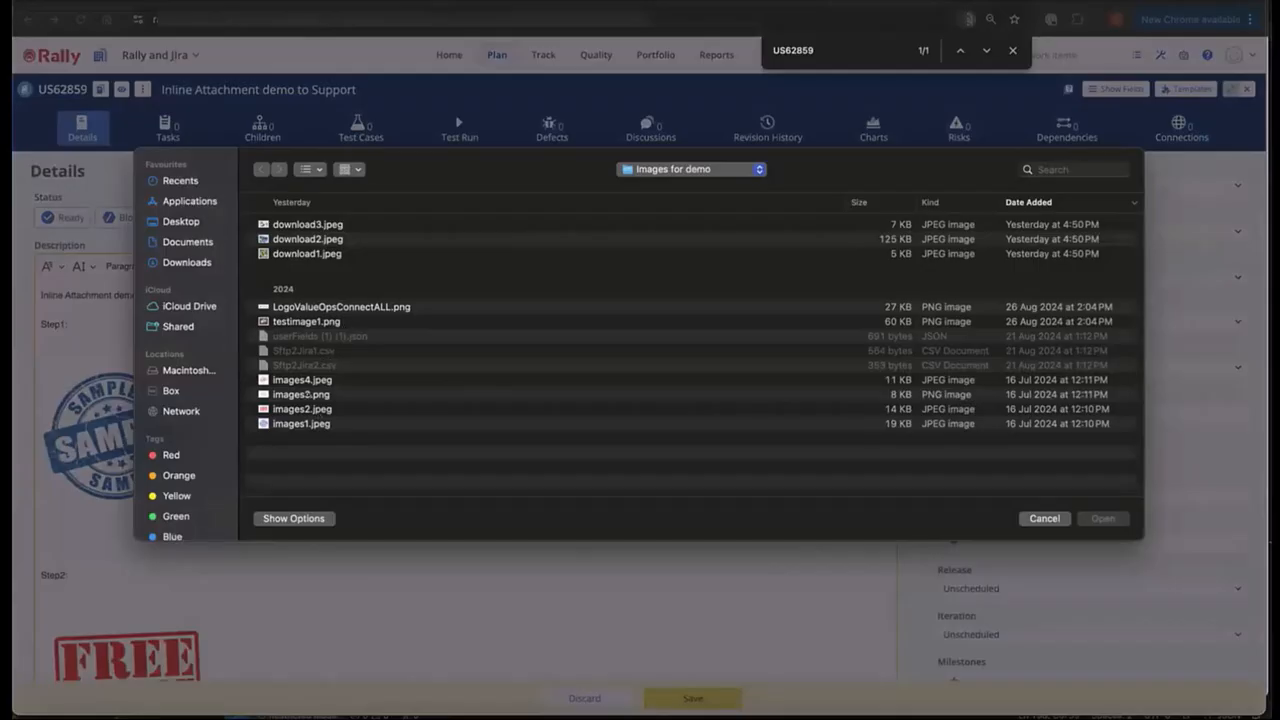
left_click(437, 394)
left_click(1104, 518)
scroll(565, 510, "down", 3)
scroll(565, 510, "down", 3)
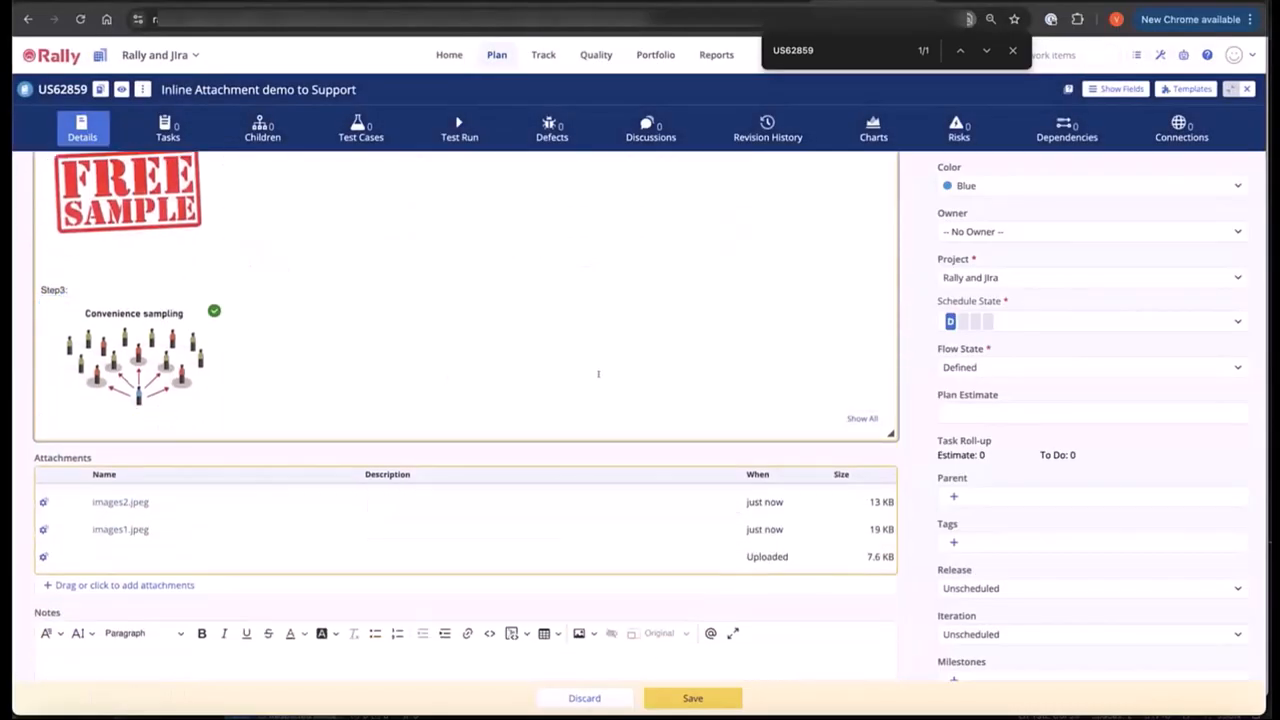
left_click(701, 697)
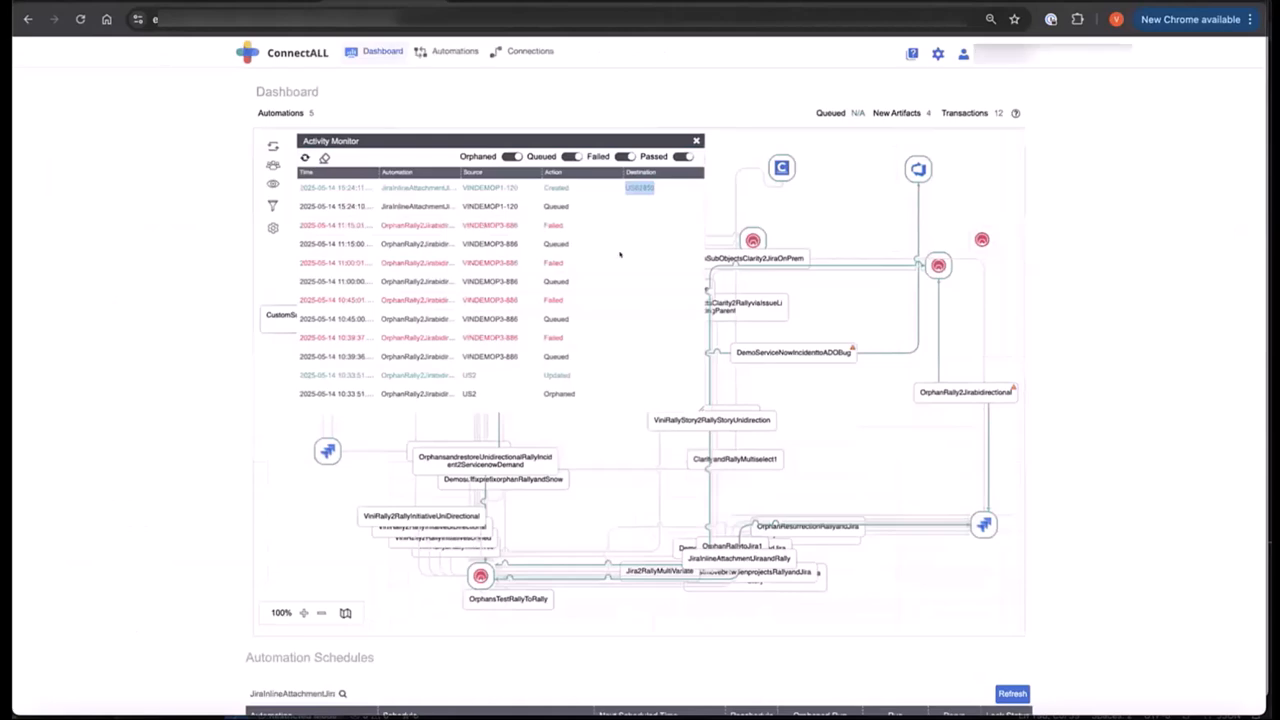
Switch to the ConnectALL dashboard and run the JiraInlineAttachmentJiraandRally automation from its schedule
scroll(195, 585, "down", 3)
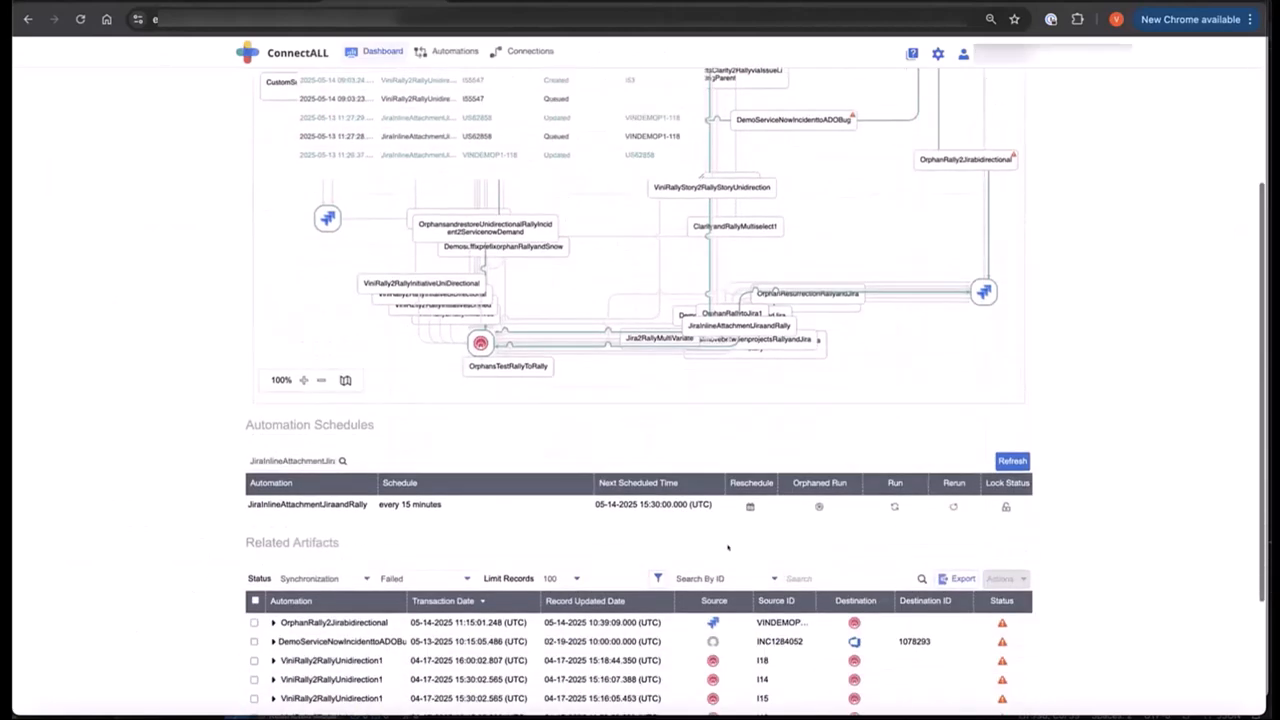
left_click(889, 505)
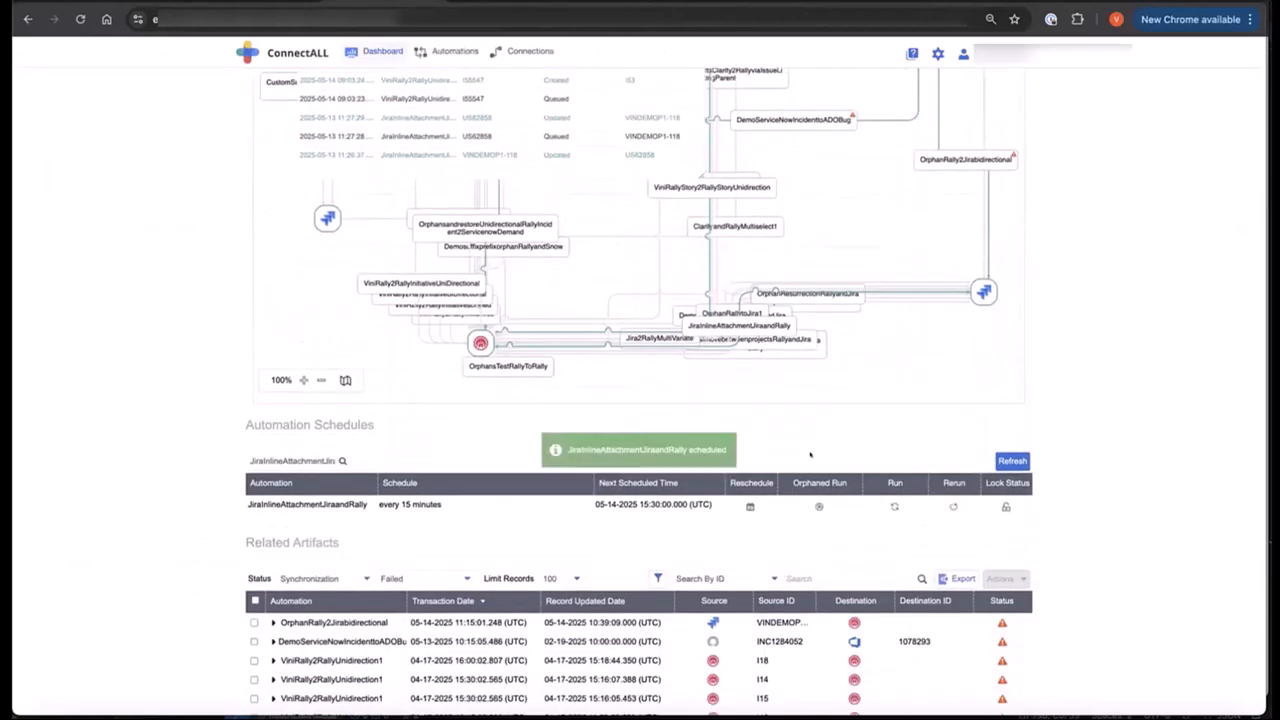
scroll(533, 349, "up", 3)
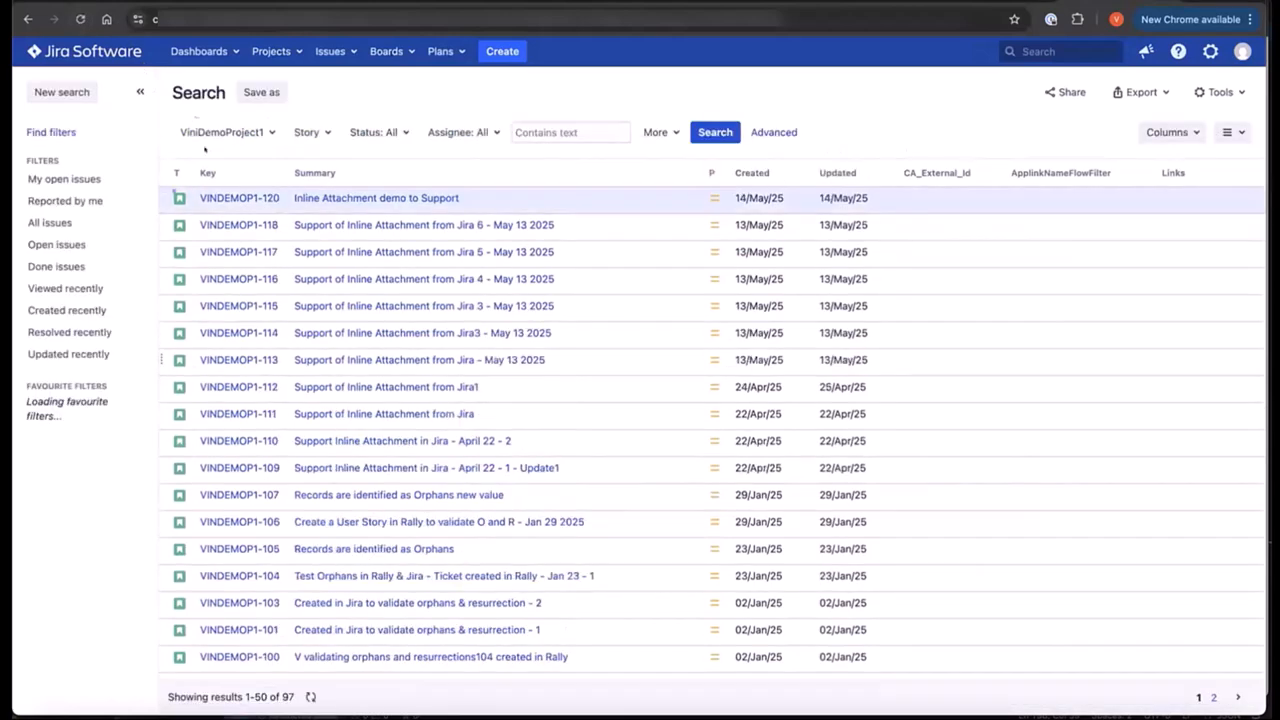
Switch to Jira, open story VINDEMOP1-120, and check its description images, attachments and activity for the synced Step3 content
left_click(219, 197)
scroll(420, 400, "down", 5)
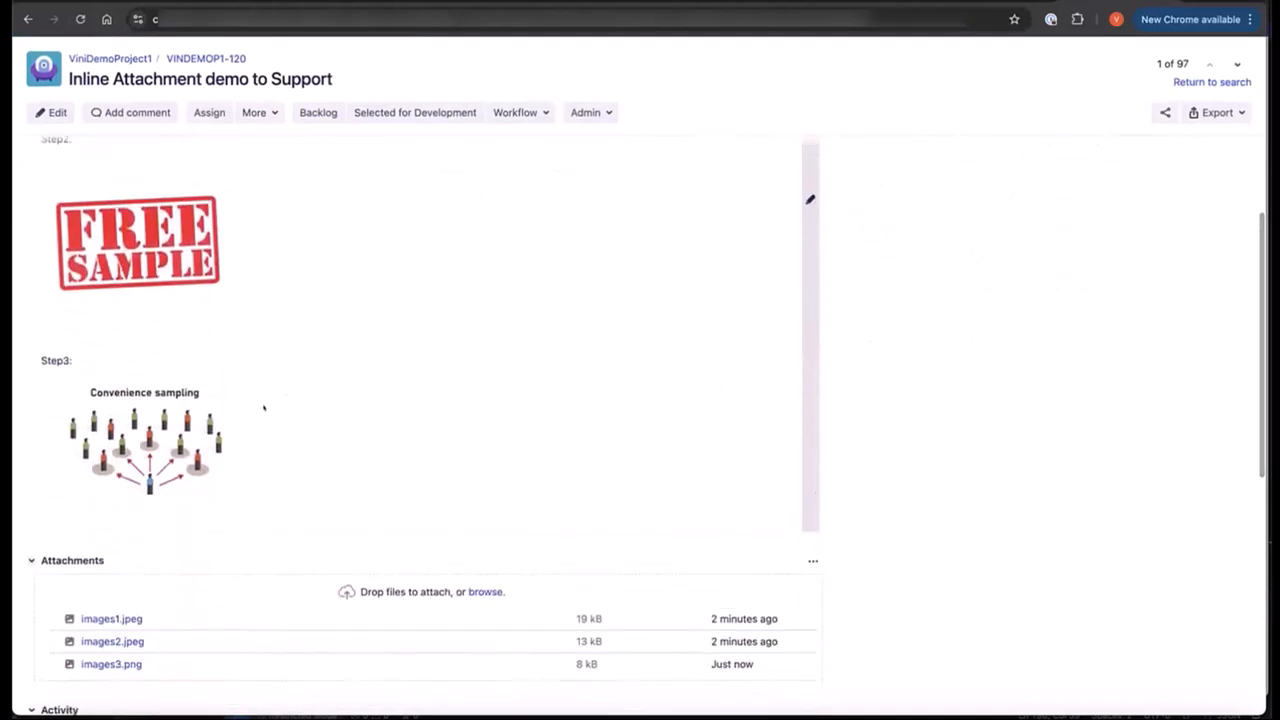
scroll(354, 407, "down", 2)
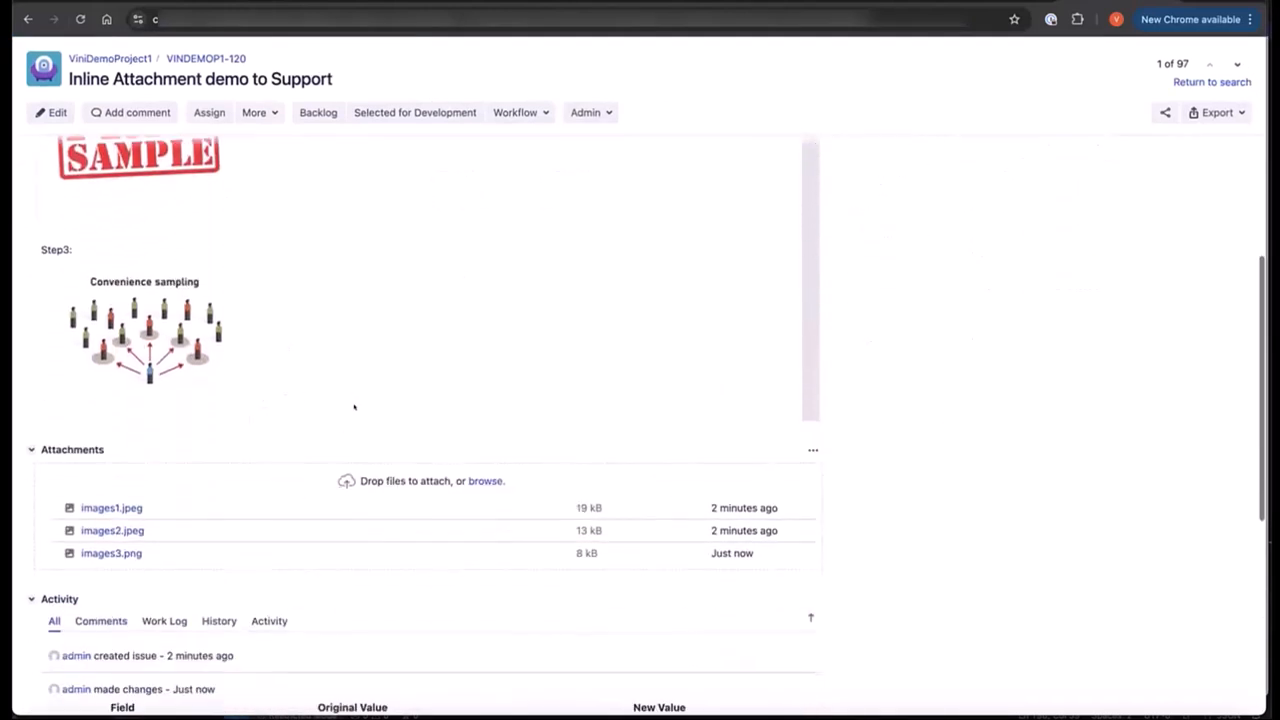
scroll(328, 350, "up", 10)
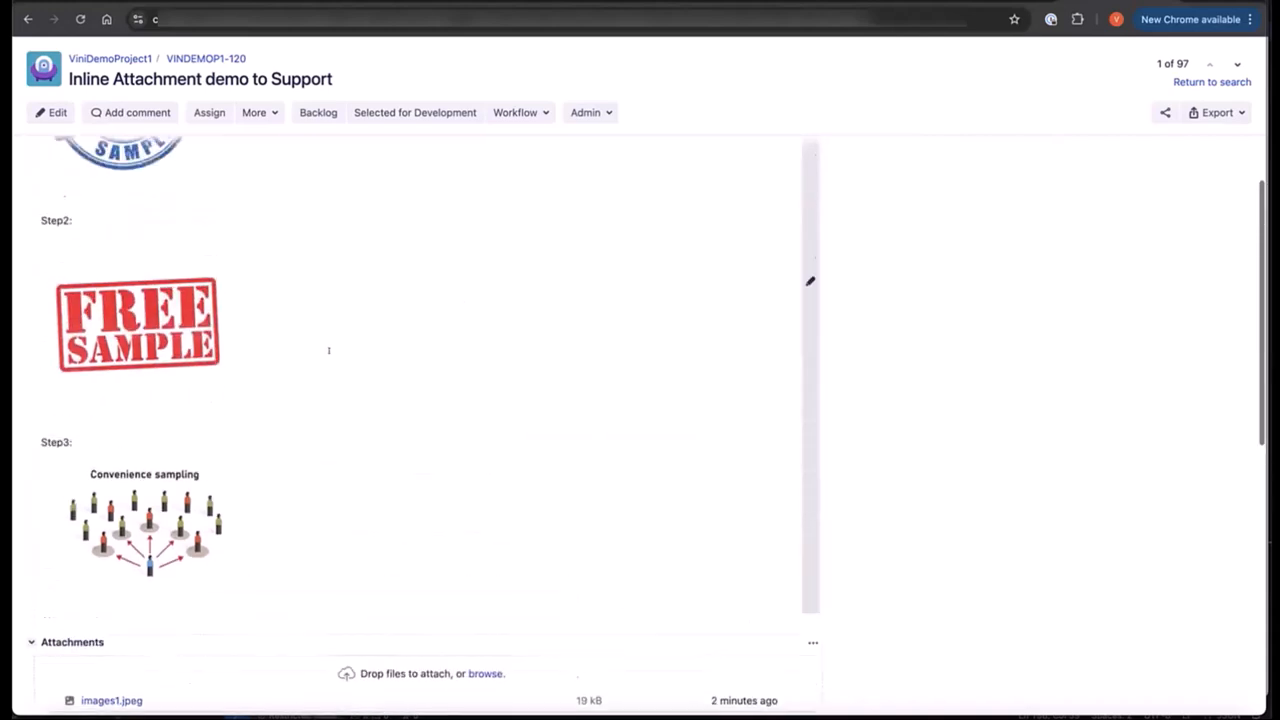